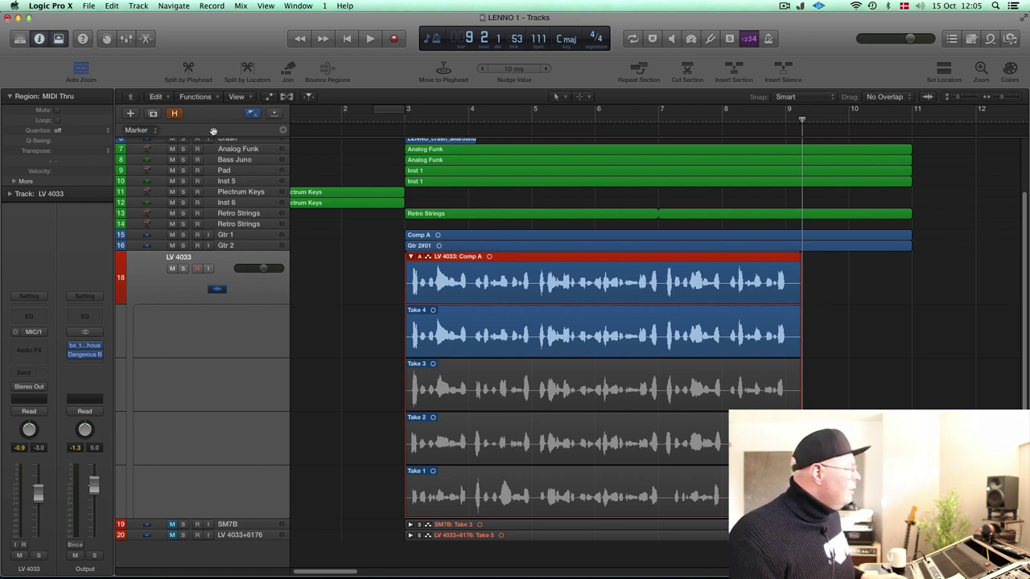
Insert a mono Pitch Correction plug-in on the LV 4033 vocal track.
{"action": "left_click", "coordinate": [153, 264]}
{"action": "left_click", "coordinate": [43, 346]}
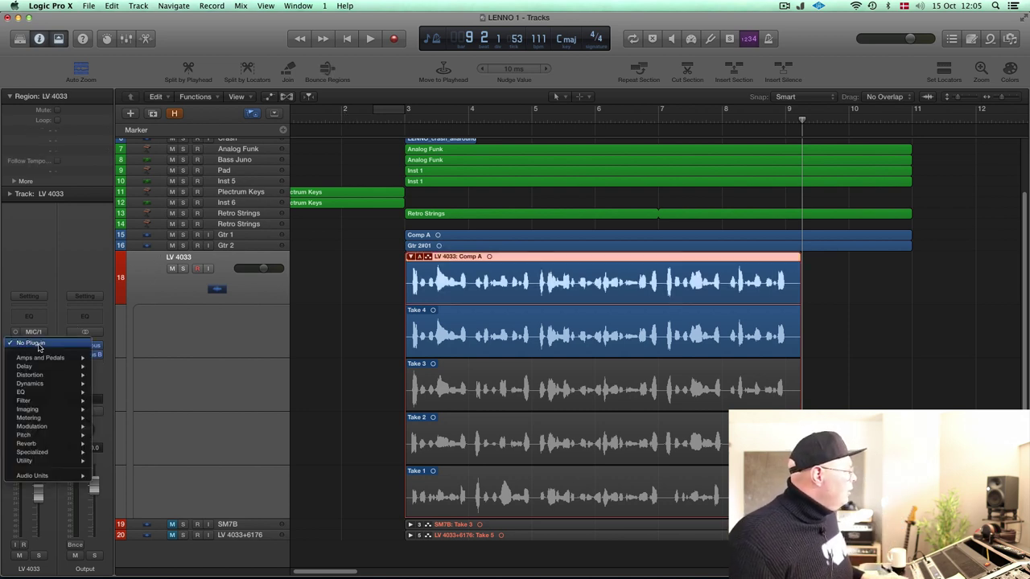
{"action": "mouse_move", "coordinate": [61, 435]}
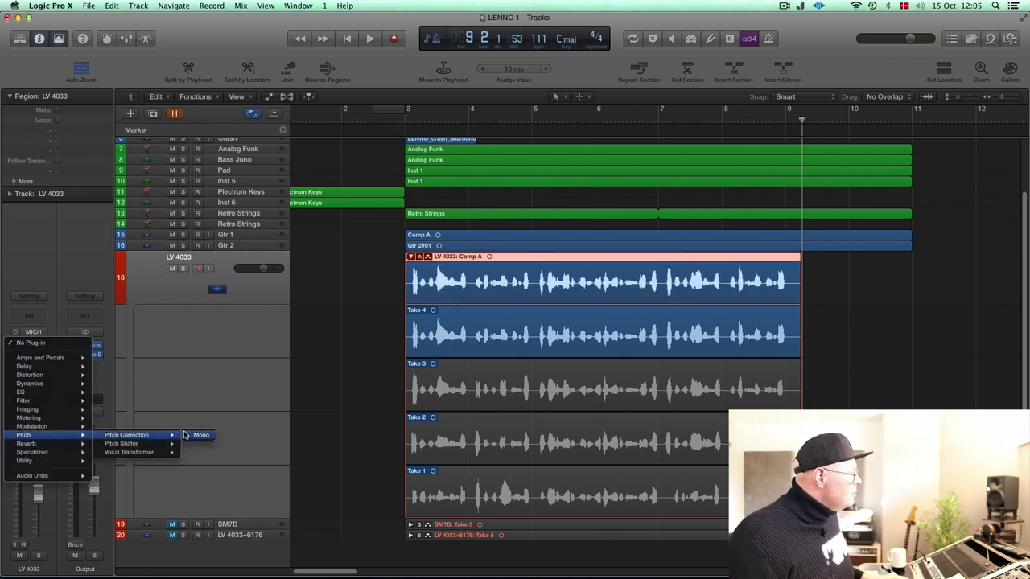
{"action": "left_click", "coordinate": [200, 436]}
Set the pitch correction to root C with the major scale and a response of 0.00 ms.
{"action": "left_click", "coordinate": [126, 104]}
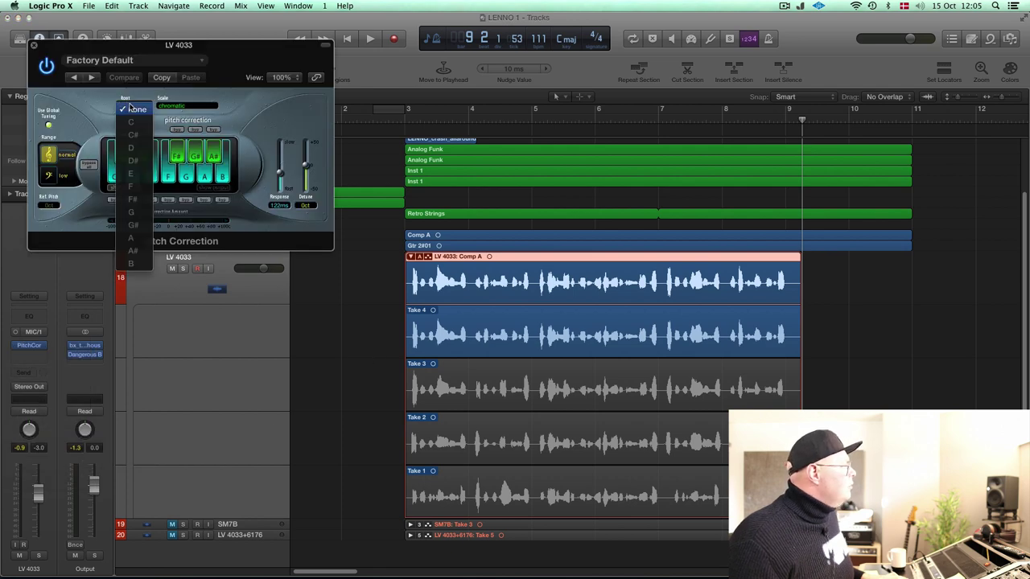
{"action": "left_click", "coordinate": [172, 108]}
{"action": "left_click", "coordinate": [175, 122]}
{"action": "left_click", "coordinate": [132, 107]}
{"action": "left_click", "coordinate": [131, 110]}
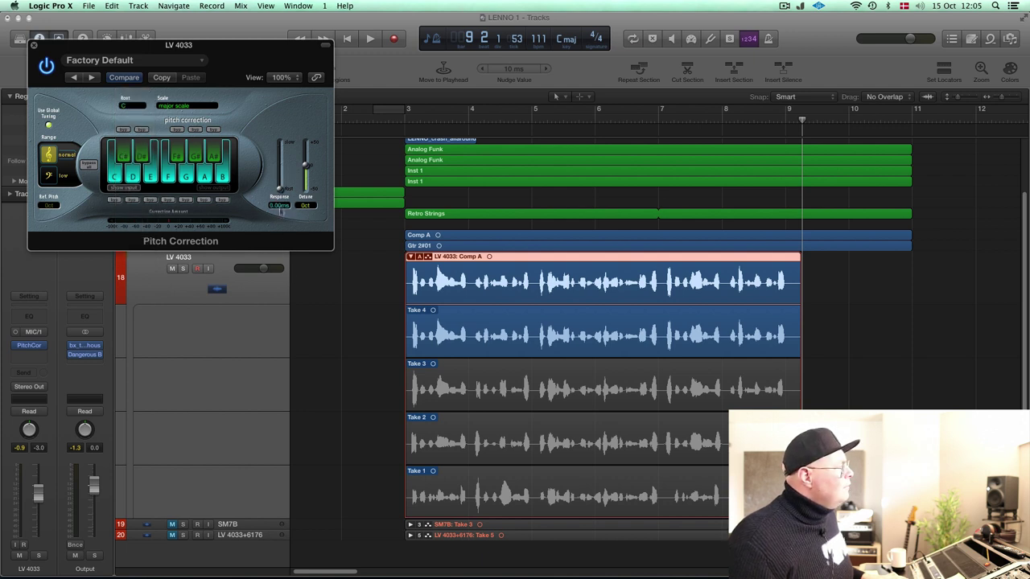
Play the vocal through the pitch correction, slow its response to a moderate setting, and close the plug-in window.
{"action": "key", "text": "space"}
{"action": "left_click", "coordinate": [371, 122]}
{"action": "key", "text": "space"}
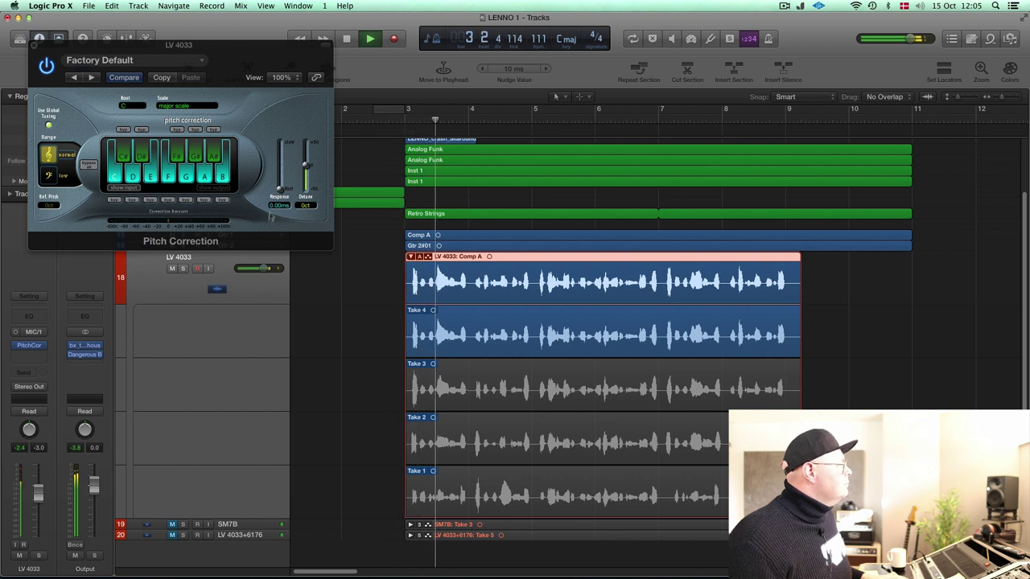
{"action": "left_click_drag", "start_coordinate": [280, 191], "coordinate": [282, 173]}
{"action": "key", "text": "space"}
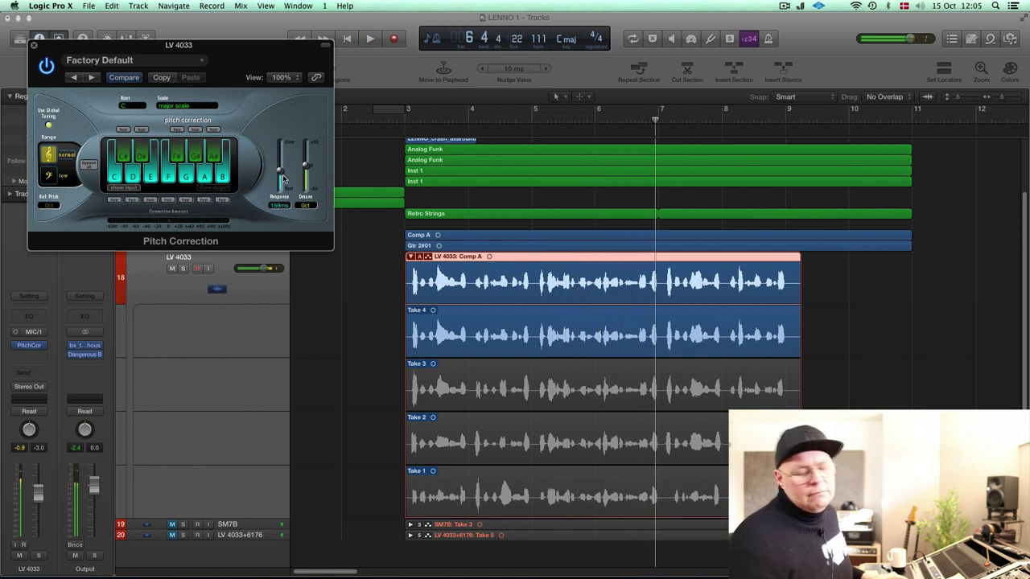
{"action": "left_click", "coordinate": [34, 46]}
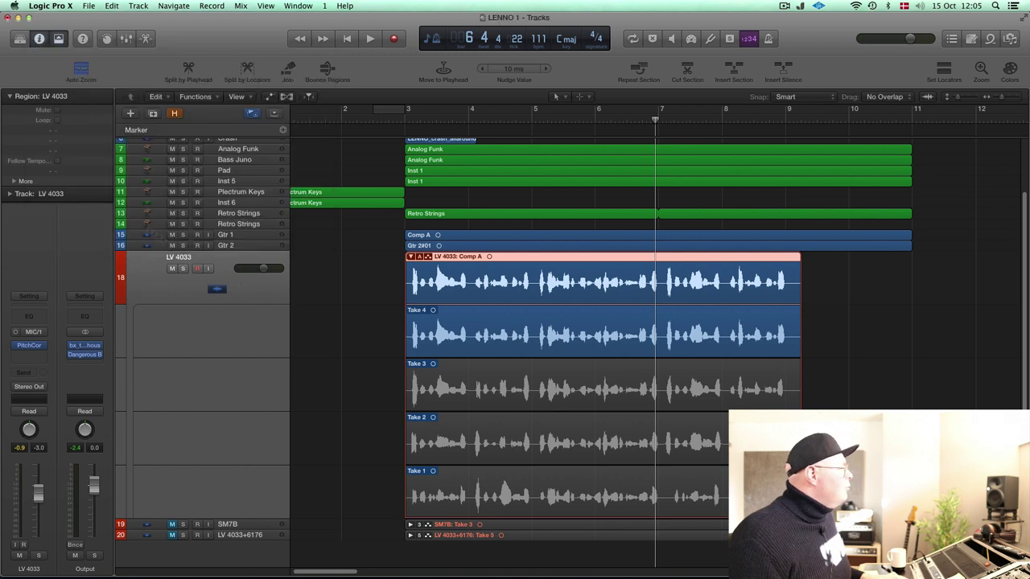
Use Take 1 for the whole vocal comp in the expanded LV 4033 take folder.
{"action": "scroll", "coordinate": [409, 281], "scroll_direction": "up", "scroll_amount": 3}
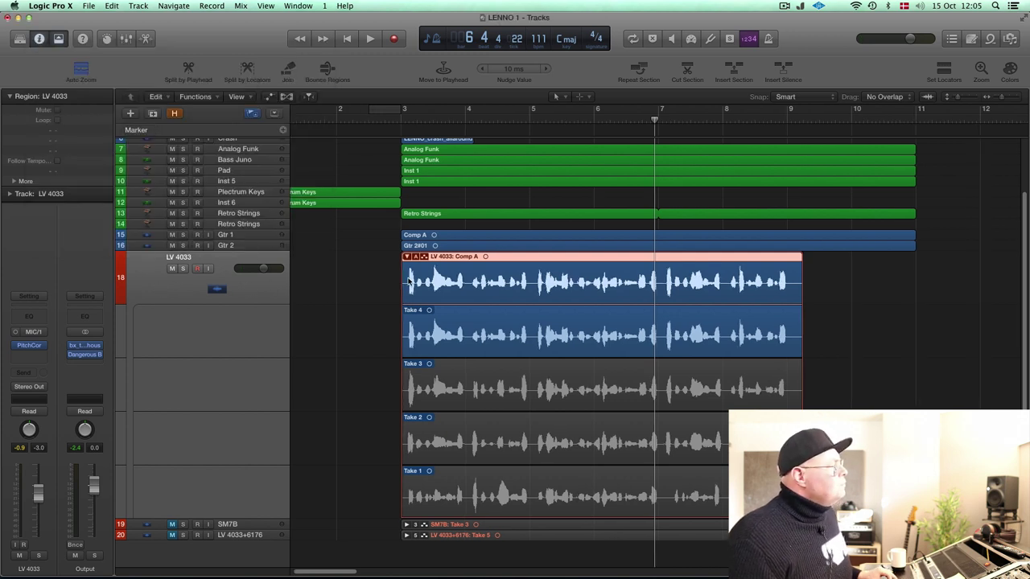
{"action": "scroll", "coordinate": [408, 281], "scroll_direction": "right", "scroll_amount": 1}
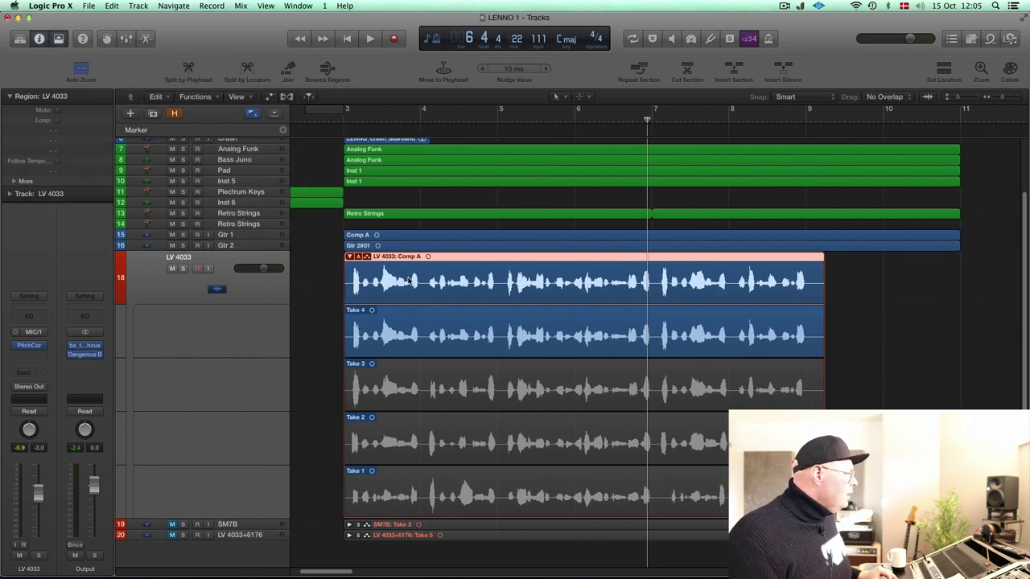
{"action": "left_click", "coordinate": [347, 256]}
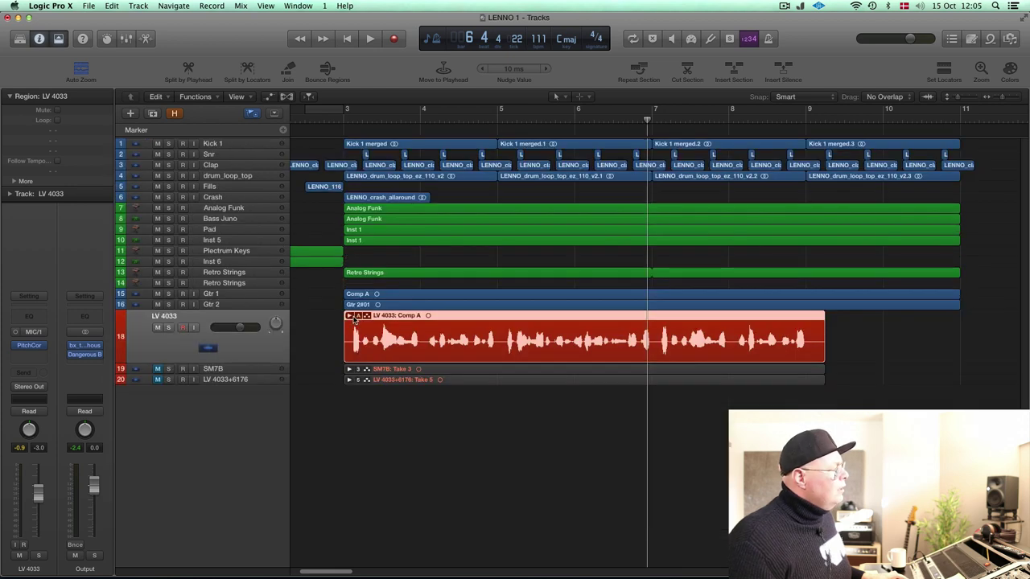
{"action": "left_click", "coordinate": [351, 316]}
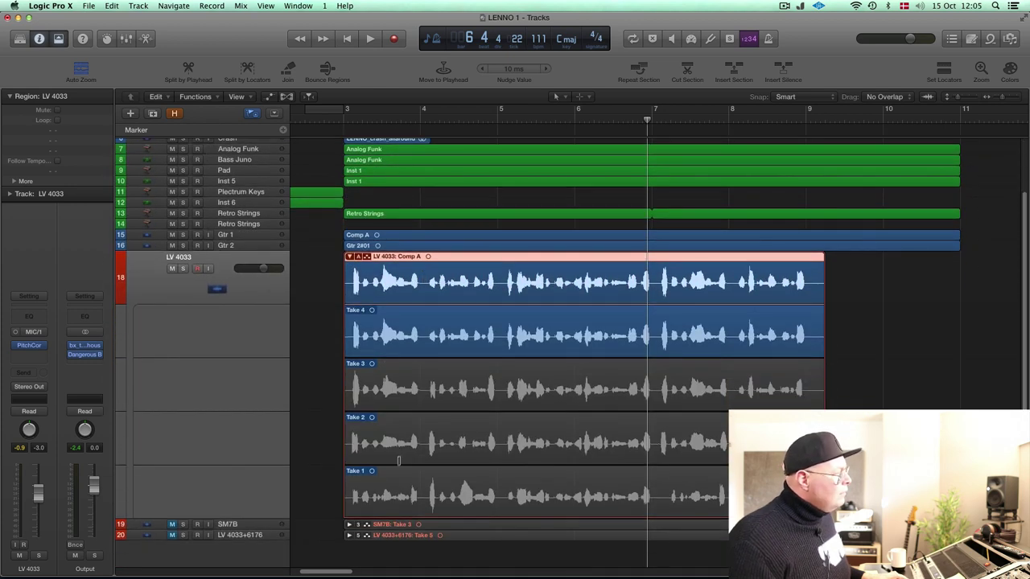
{"action": "left_click", "coordinate": [407, 485]}
Set an active cycle range from bar 3 to bar 4 and enlarge the timeline around it.
{"action": "left_click_drag", "start_coordinate": [347, 107], "coordinate": [423, 118]}
{"action": "key", "text": "super+Right"}
{"action": "key", "text": "super+Right"}
{"action": "key", "text": "super+Right"}
{"action": "key", "text": "super+Right"}
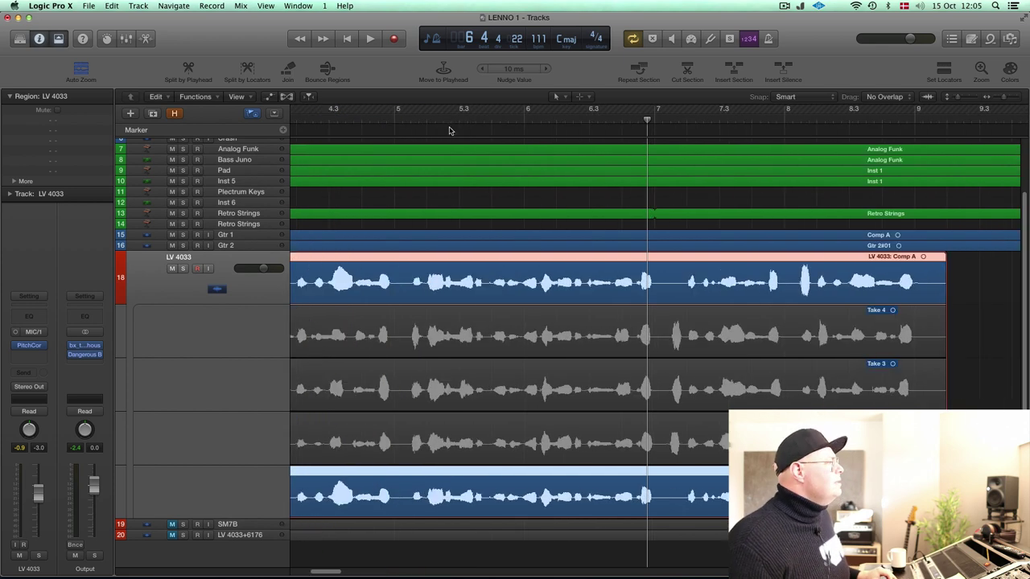
{"action": "scroll", "coordinate": [449, 131], "scroll_direction": "left", "scroll_amount": 5}
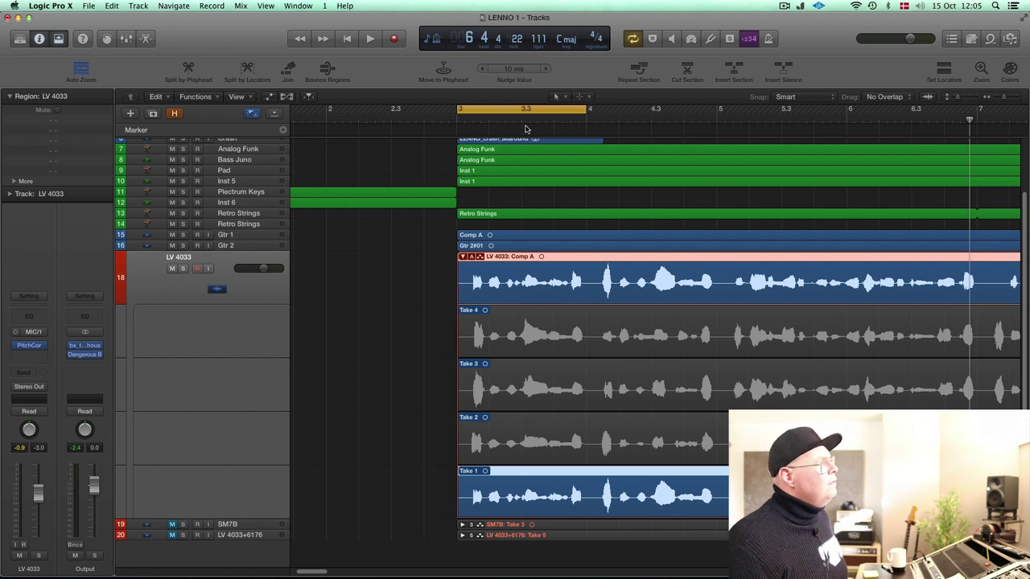
Try a two-beat cycle range at bar 3, restore it to the full bar, and listen to Take 1.
{"action": "left_click_drag", "start_coordinate": [587, 110], "coordinate": [524, 111]}
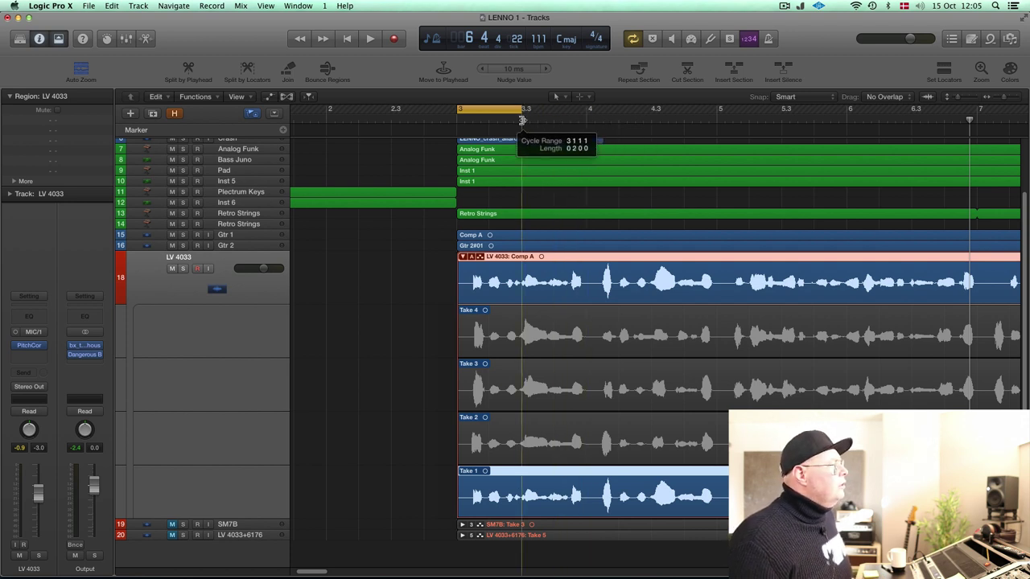
{"action": "key", "text": "space"}
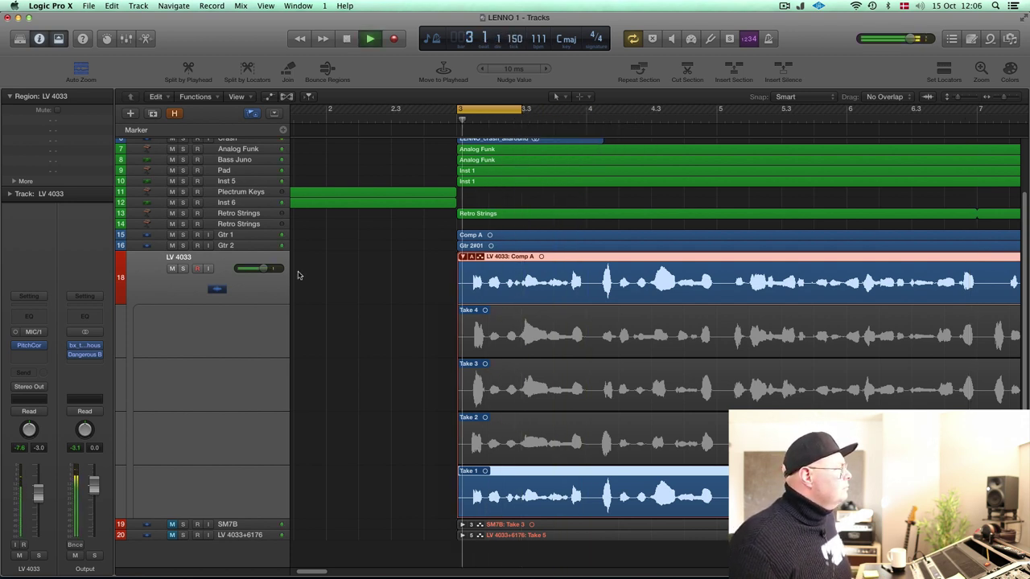
{"action": "key", "text": "space"}
{"action": "left_click_drag", "start_coordinate": [519, 110], "coordinate": [585, 120]}
{"action": "key", "text": "space"}
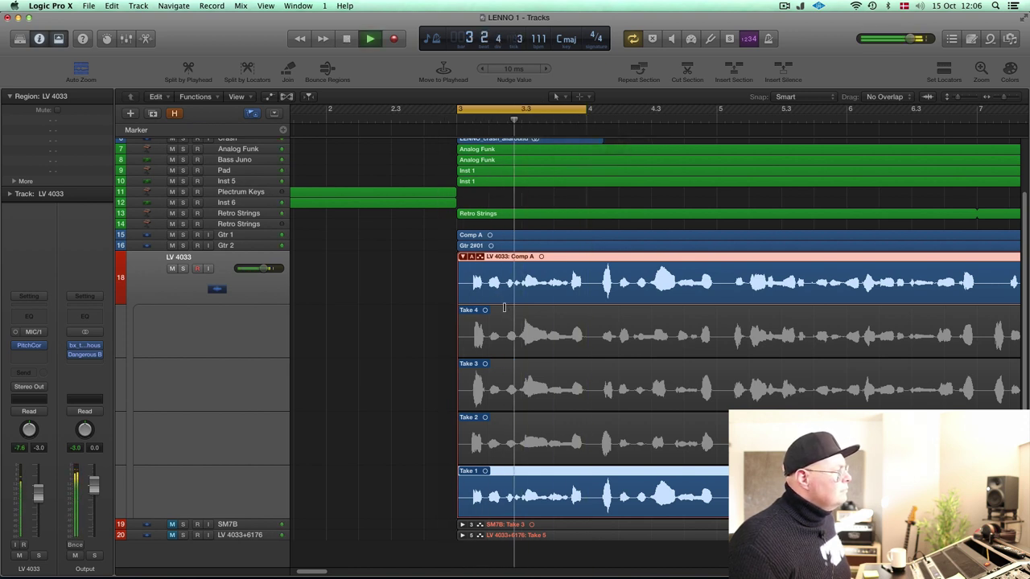
{"action": "key", "text": "space"}
Audition Takes 4, 3 and 2 in turn for the short vocal phrase at 3.3 in the comp.
{"action": "left_click_drag", "start_coordinate": [519, 334], "coordinate": [547, 335]}
{"action": "key", "text": "space"}
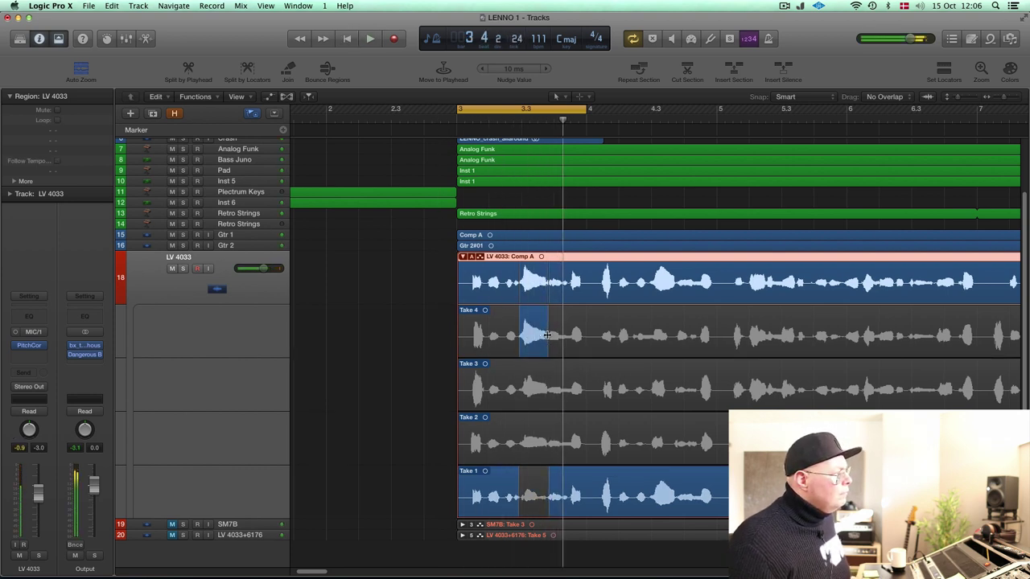
{"action": "left_click_drag", "start_coordinate": [547, 379], "coordinate": [518, 376]}
{"action": "key", "text": "space"}
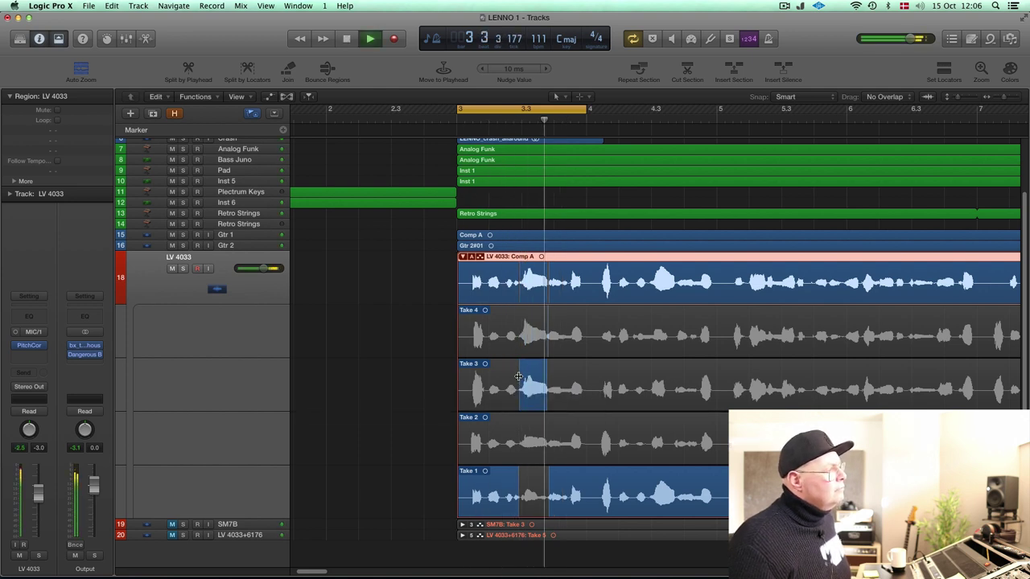
{"action": "key", "text": "space"}
{"action": "left_click_drag", "start_coordinate": [530, 425], "coordinate": [533, 439]}
{"action": "key", "text": "space"}
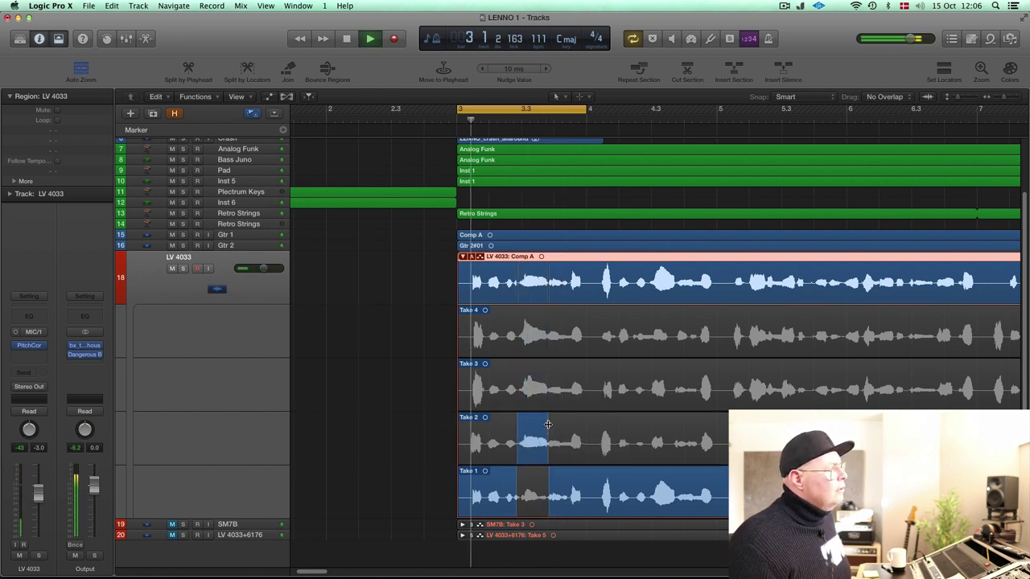
{"action": "key", "text": "space"}
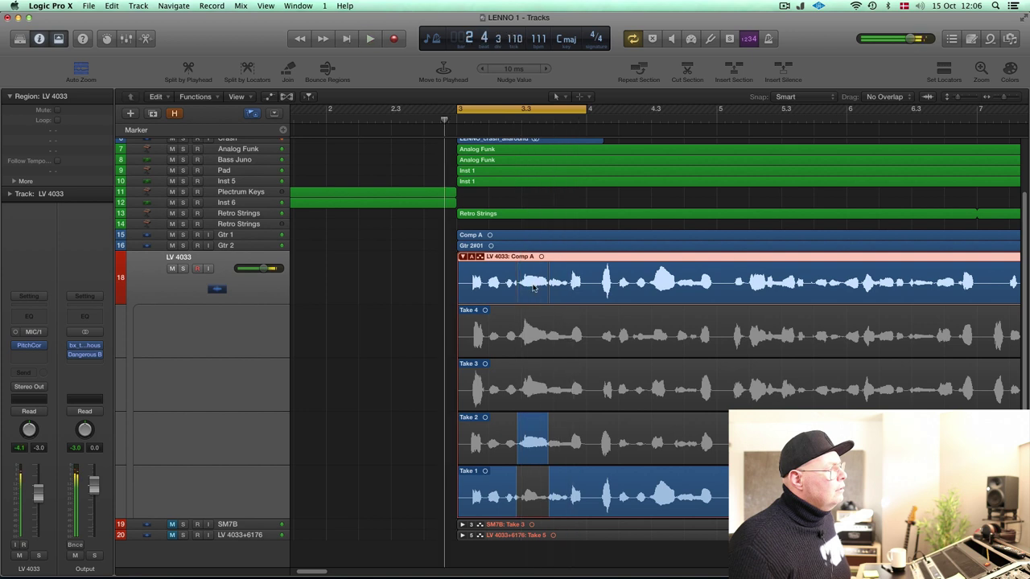
Return the phrase at 3.3 to Take 1 and play bar 3 again.
{"action": "left_click_drag", "start_coordinate": [515, 478], "coordinate": [567, 482]}
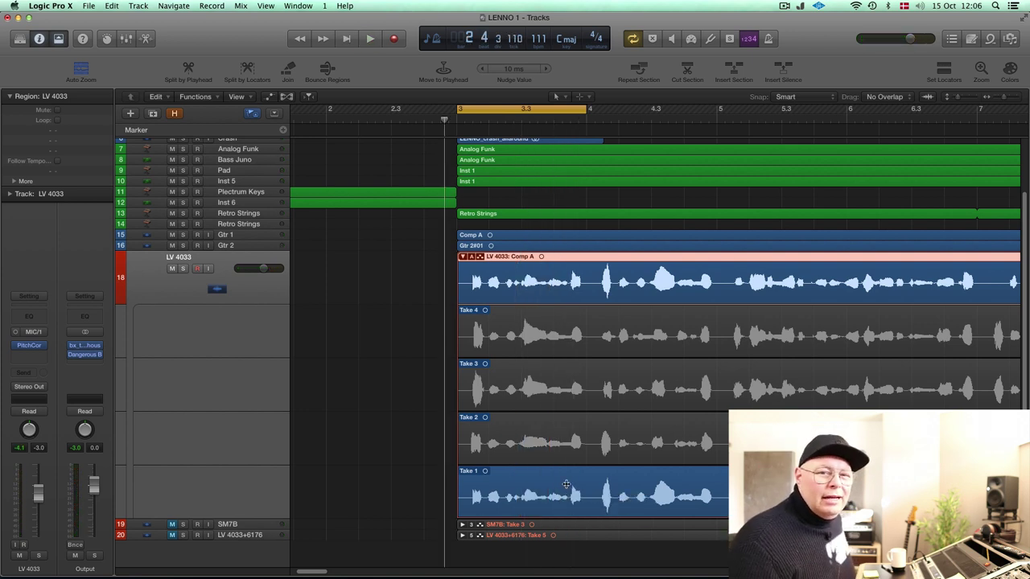
{"action": "key", "text": "space"}
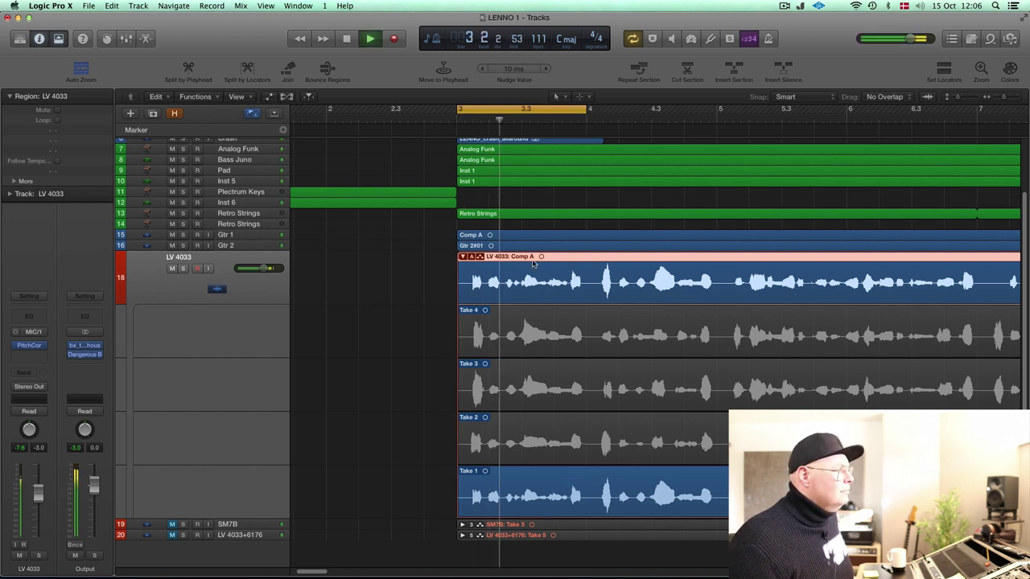
{"action": "key", "text": "space"}
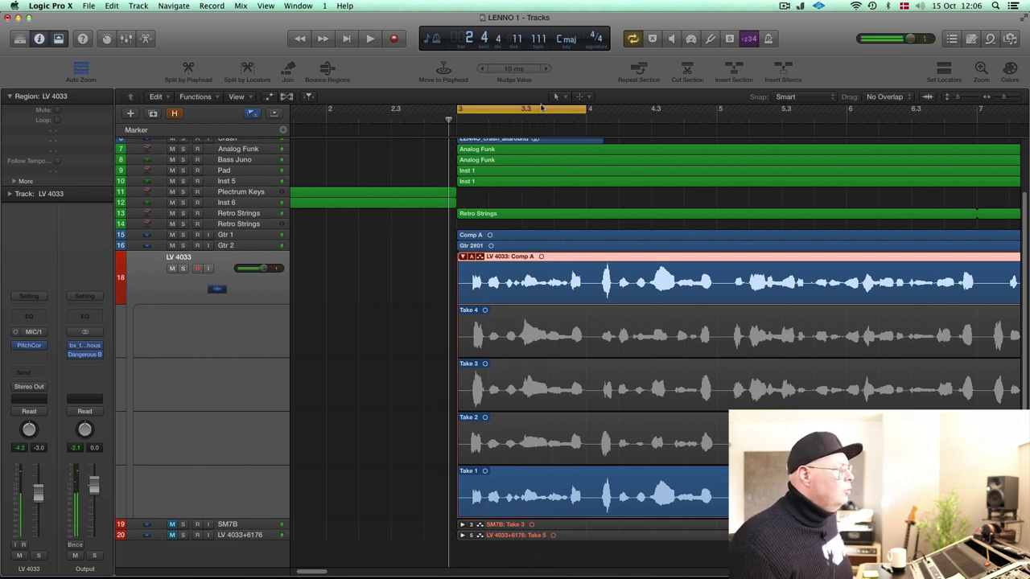
Move the cycle range to bar 4 and listen to the comp there.
{"action": "left_click", "coordinate": [538, 109]}
{"action": "left_click_drag", "start_coordinate": [539, 110], "coordinate": [667, 119]}
{"action": "key", "text": "space"}
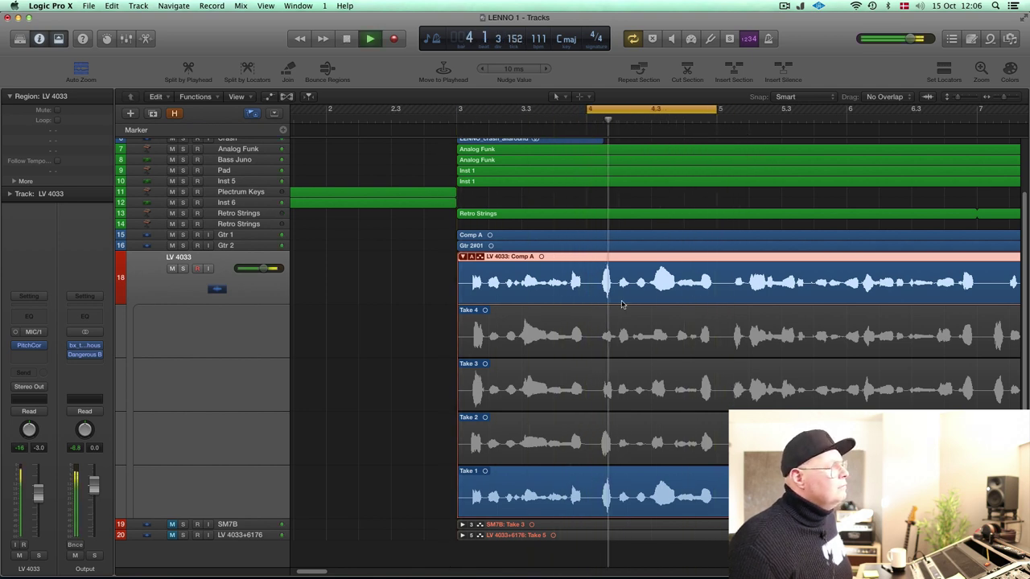
{"action": "key", "text": "space"}
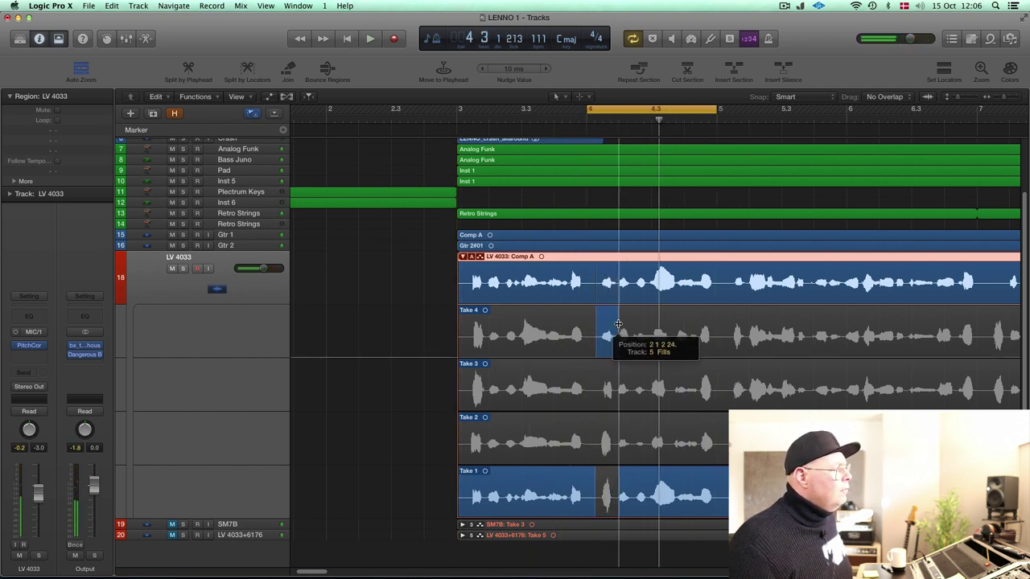
Compare Takes 4, 3 and 2 for the first word of bar 4 and use Take 2 in the comp.
{"action": "left_click_drag", "start_coordinate": [596, 325], "coordinate": [618, 323]}
{"action": "key", "text": "space"}
{"action": "key", "text": "space"}
{"action": "left_click", "coordinate": [605, 387]}
{"action": "key", "text": "space"}
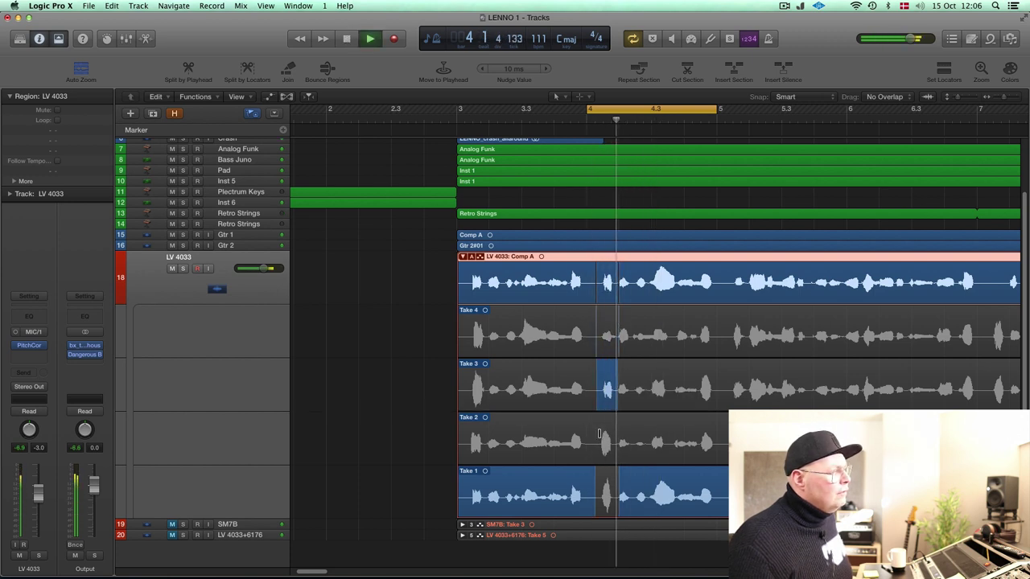
{"action": "key", "text": "space"}
{"action": "left_click", "coordinate": [616, 435]}
{"action": "key", "text": "space"}
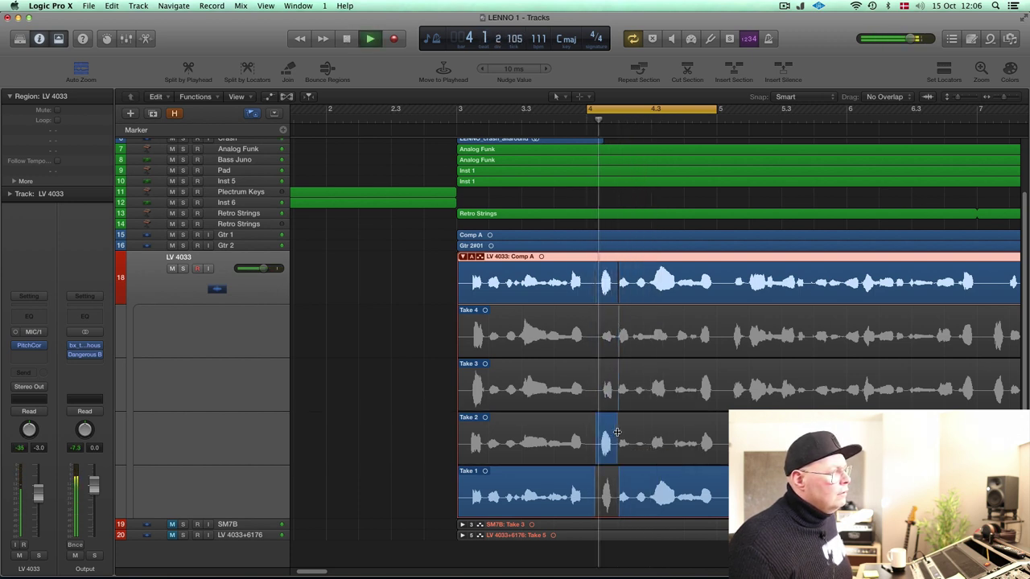
{"action": "key", "text": "space"}
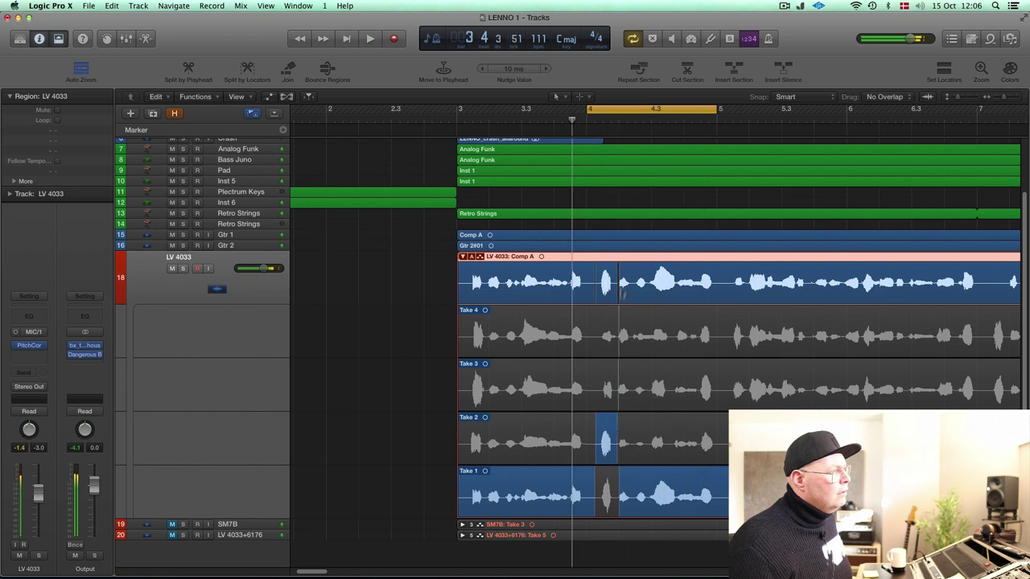
Adjust the end of the Take 2 section in bar 4 while listening, so it includes the following words up to just before 4.3.
{"action": "left_click_drag", "start_coordinate": [621, 479], "coordinate": [614, 471]}
{"action": "key", "text": "space"}
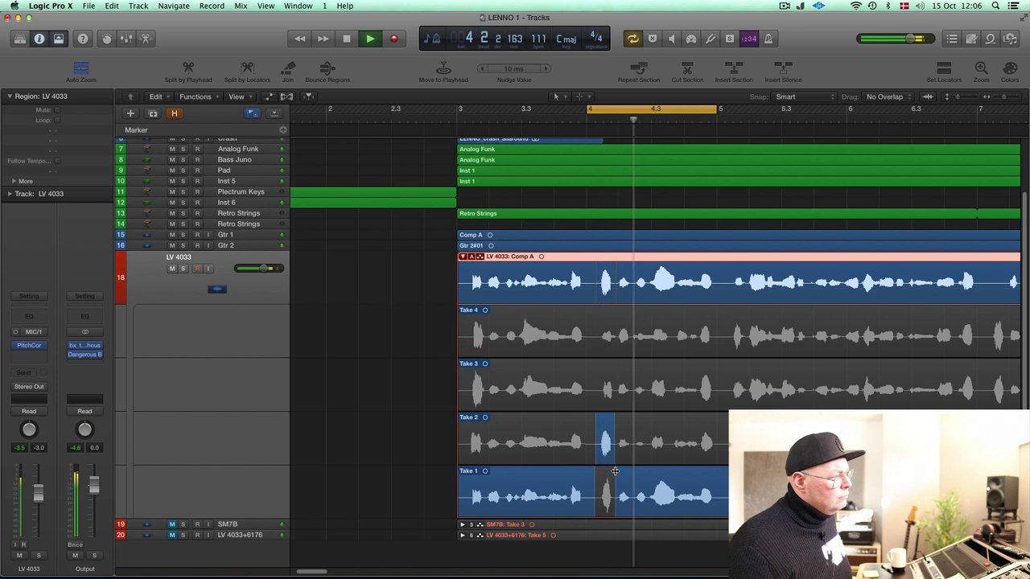
{"action": "key", "text": "space"}
{"action": "left_click_drag", "start_coordinate": [626, 431], "coordinate": [665, 431]}
{"action": "key", "text": "space"}
{"action": "key", "text": "space"}
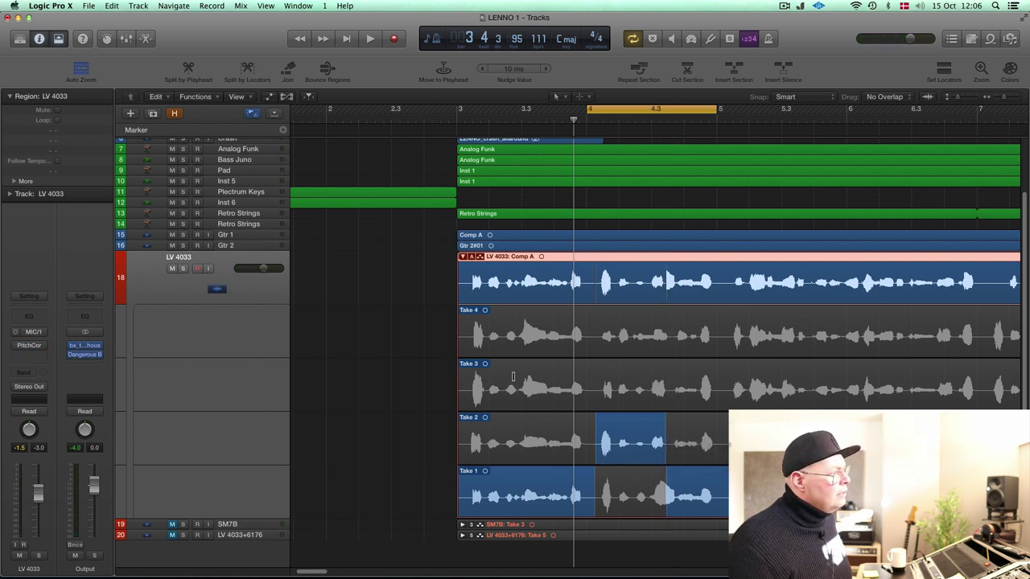
{"action": "key", "text": "space"}
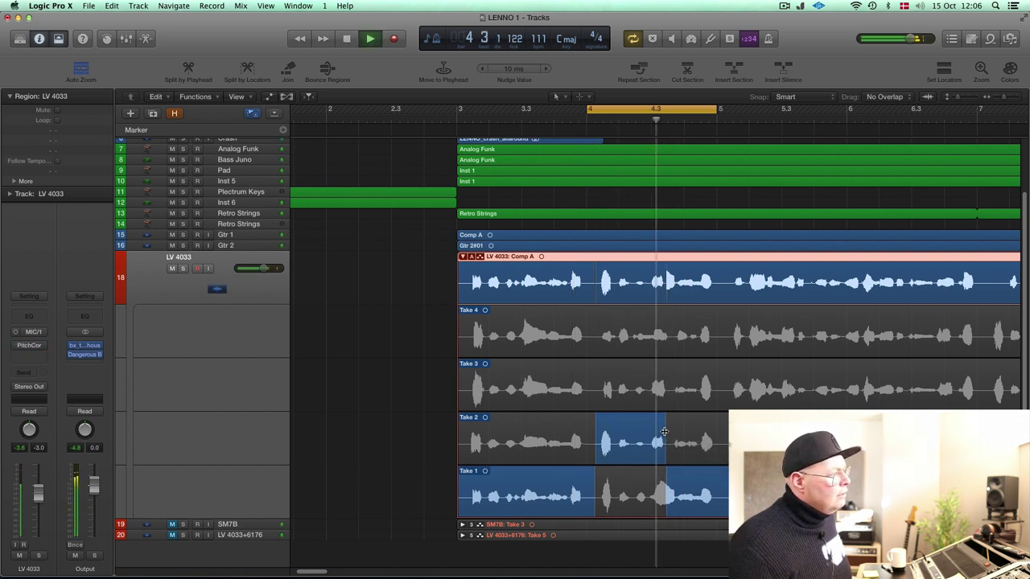
{"action": "left_click_drag", "start_coordinate": [660, 433], "coordinate": [646, 428]}
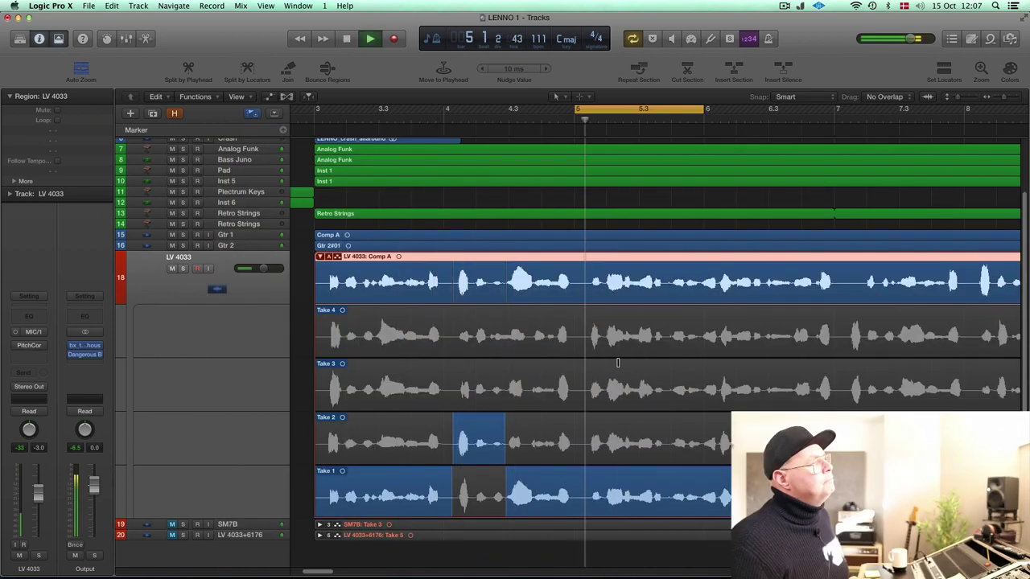
Listen to bar 5 in the cycle and use Take 3 for its first beat in the comp.
{"action": "key", "text": "space"}
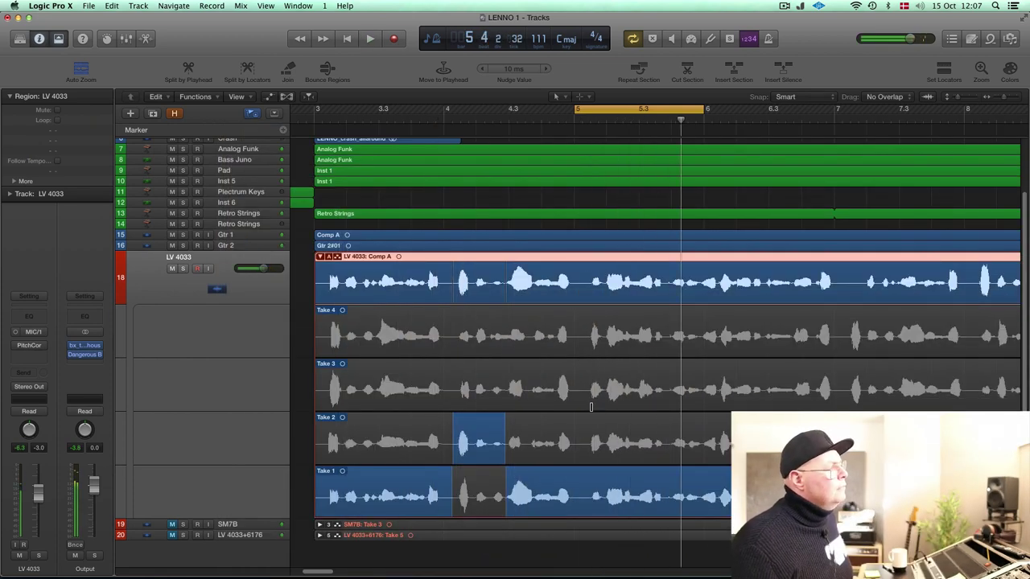
{"action": "key", "text": "space"}
{"action": "key", "text": "space"}
{"action": "left_click_drag", "start_coordinate": [580, 389], "coordinate": [606, 378]}
{"action": "key", "text": "space"}
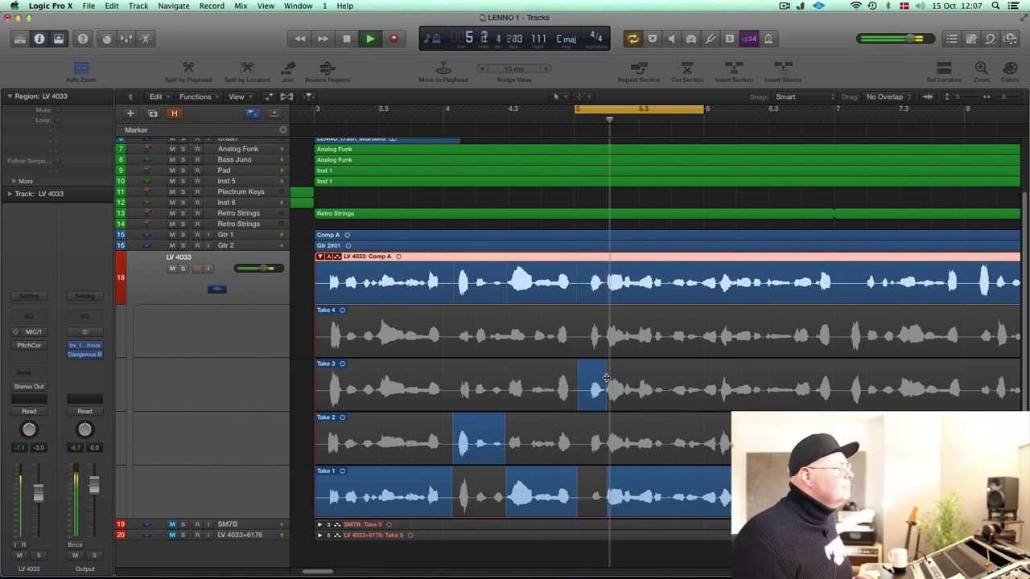
Extend the Take 3 section in bar 5 to just before beat 4 and play the bar.
{"action": "key", "text": "space"}
{"action": "key", "text": "space"}
{"action": "key", "text": "space"}
{"action": "left_click_drag", "start_coordinate": [607, 378], "coordinate": [668, 378]}
{"action": "key", "text": "space"}
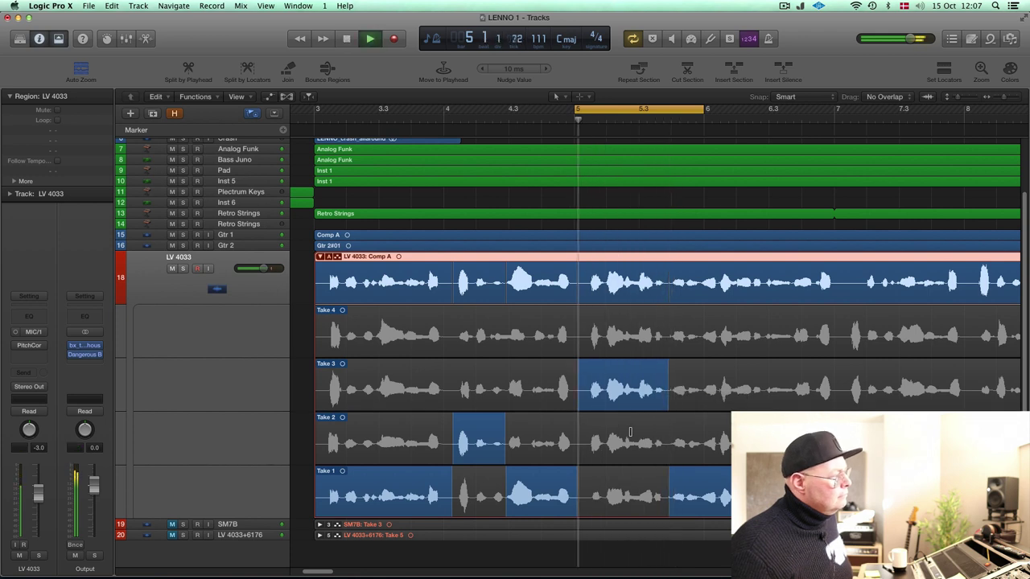
Try Take 2 for the word around beat 2 of bar 5, listen to it, and undo the swap.
{"action": "key", "text": "space"}
{"action": "left_click_drag", "start_coordinate": [602, 433], "coordinate": [624, 432]}
{"action": "key", "text": "space"}
{"action": "key", "text": "space"}
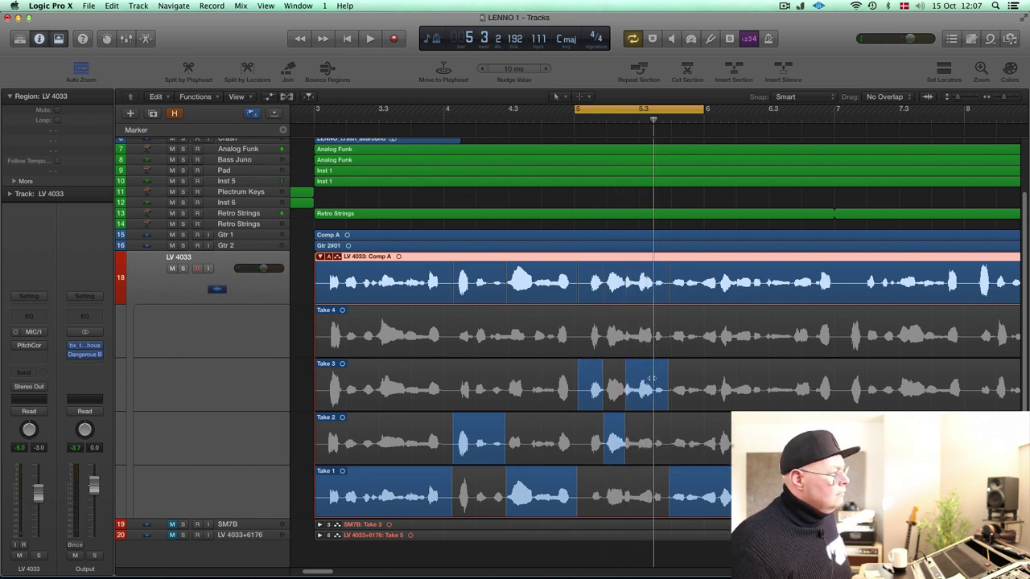
{"action": "key", "text": "space"}
{"action": "key", "text": "super+z"}
{"action": "key", "text": "super+z"}
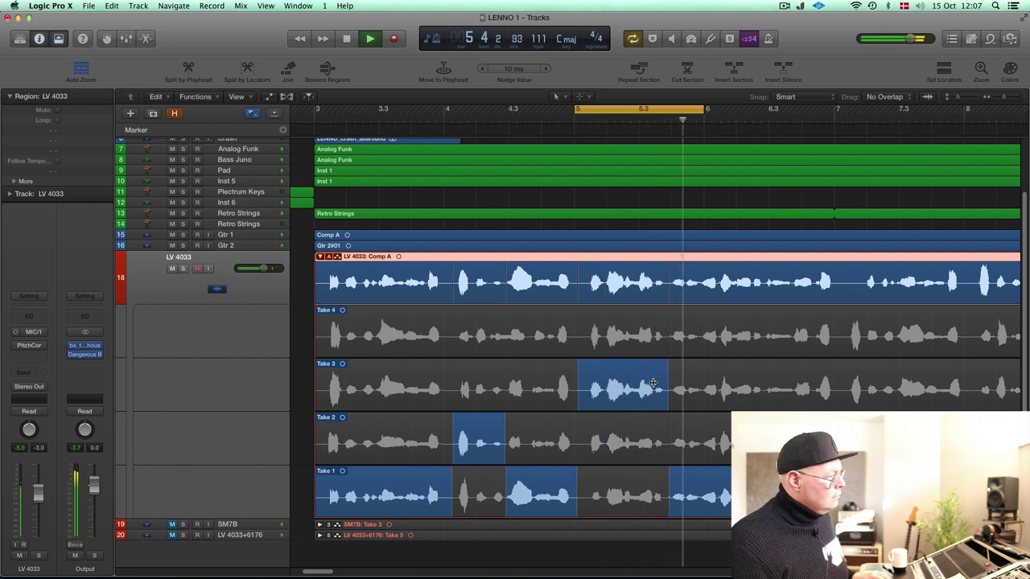
Replay bar 5 and use Take 4 instead of Take 3 for its section up to just before beat 4.
{"action": "key", "text": "space"}
{"action": "key", "text": "space"}
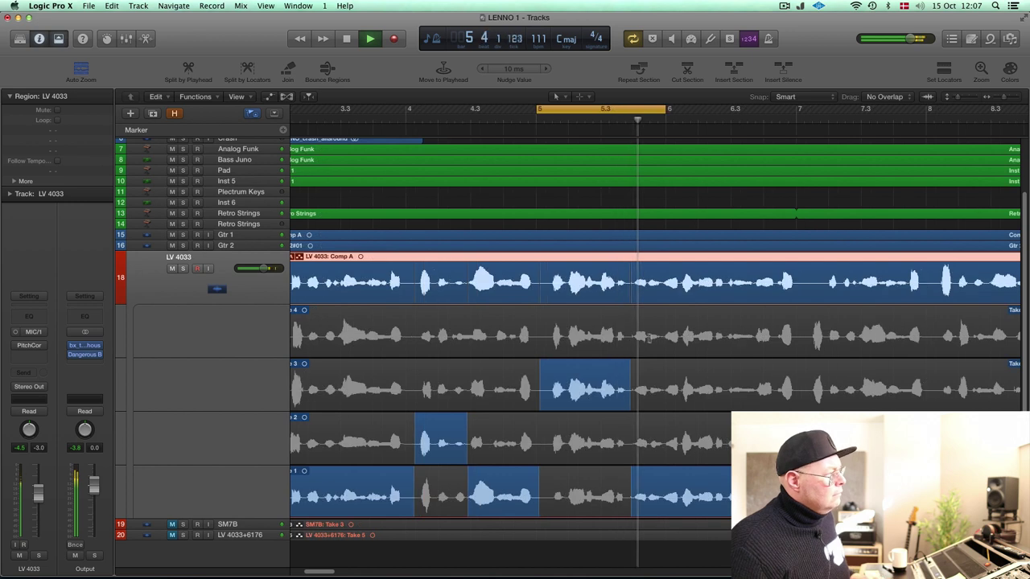
{"action": "key", "text": "space"}
{"action": "left_click", "coordinate": [628, 326]}
Move the cycle to 5.3–6.3, listen, and use Take 3 for the first word of bar 6 in the comp.
{"action": "left_click_drag", "start_coordinate": [611, 109], "coordinate": [679, 108]}
{"action": "key", "text": "space"}
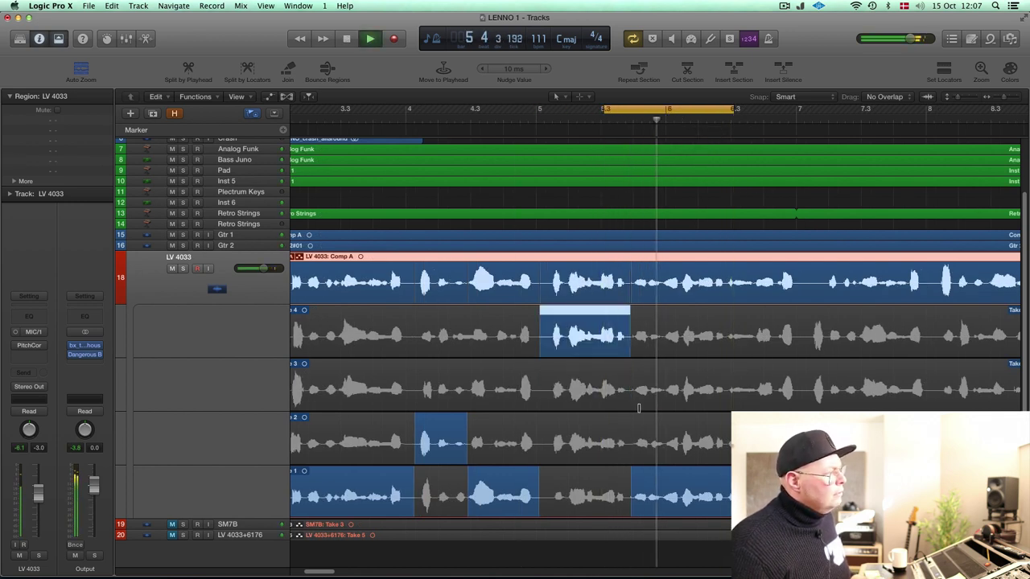
{"action": "key", "text": "space"}
{"action": "left_click_drag", "start_coordinate": [665, 389], "coordinate": [682, 382]}
{"action": "key", "text": "space"}
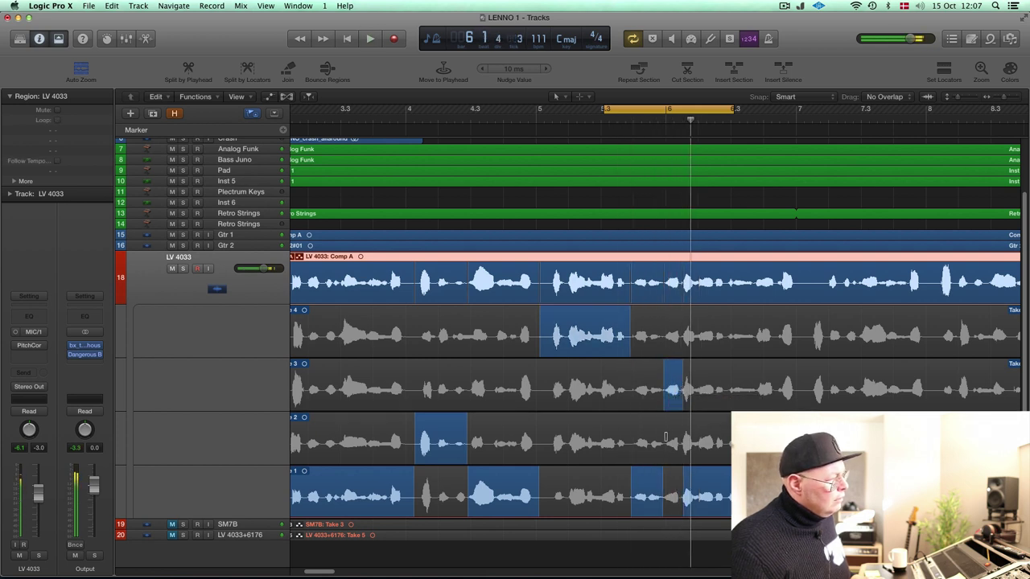
Trim the end of the Take 3 word at bar 6 and compare it with Take 1 in playback, keeping Take 3.
{"action": "key", "text": "space"}
{"action": "left_click_drag", "start_coordinate": [683, 378], "coordinate": [680, 378]}
{"action": "key", "text": "space"}
{"action": "key", "text": "space"}
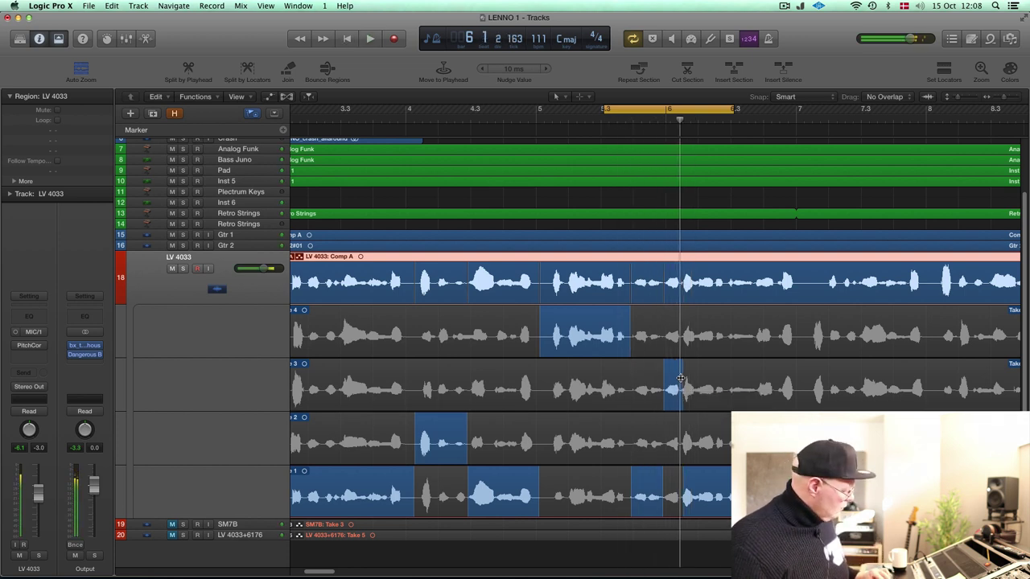
{"action": "left_click", "coordinate": [680, 379]}
{"action": "key", "text": "space"}
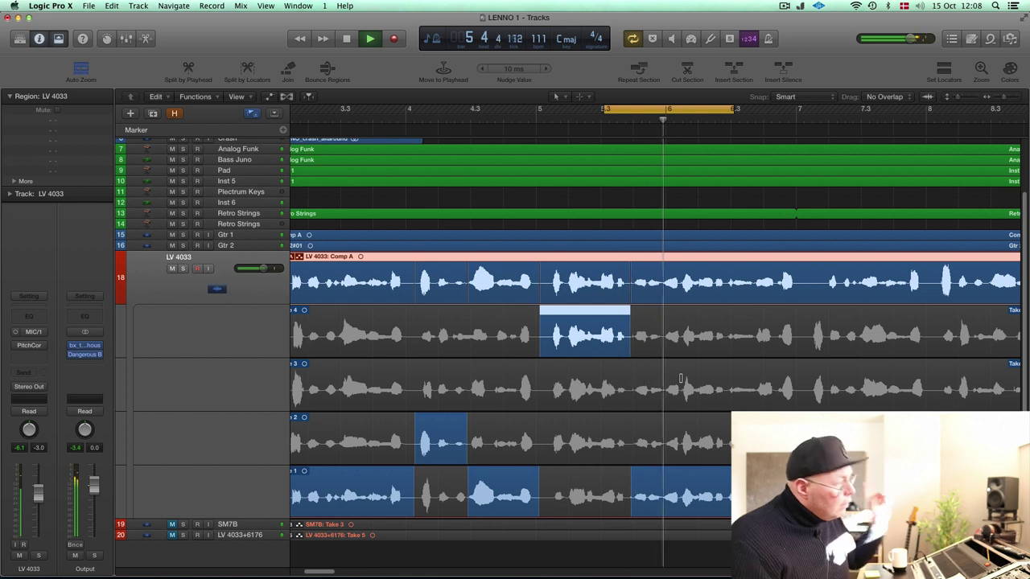
{"action": "key", "text": "space"}
{"action": "left_click", "coordinate": [680, 378]}
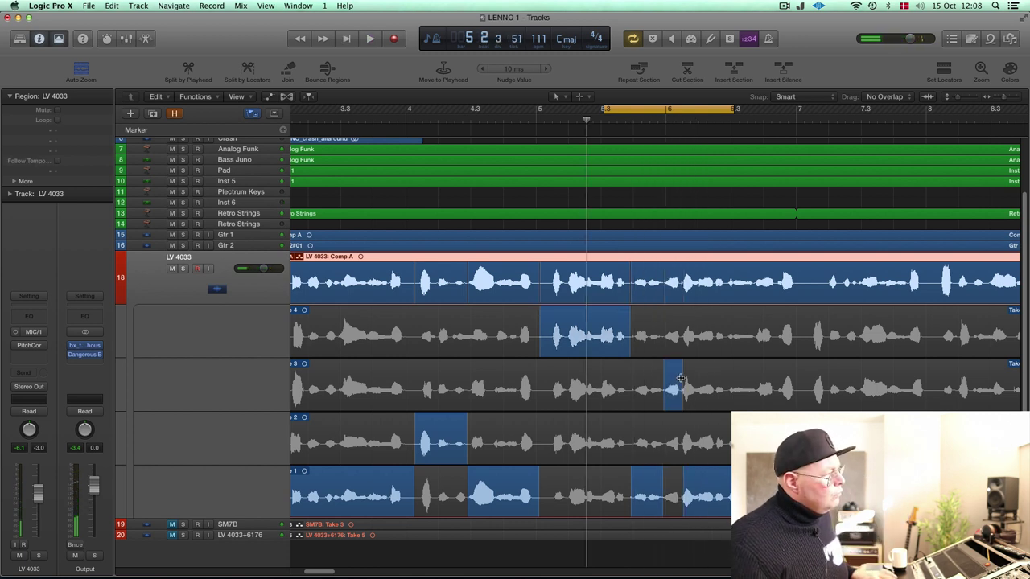
{"action": "key", "text": "space"}
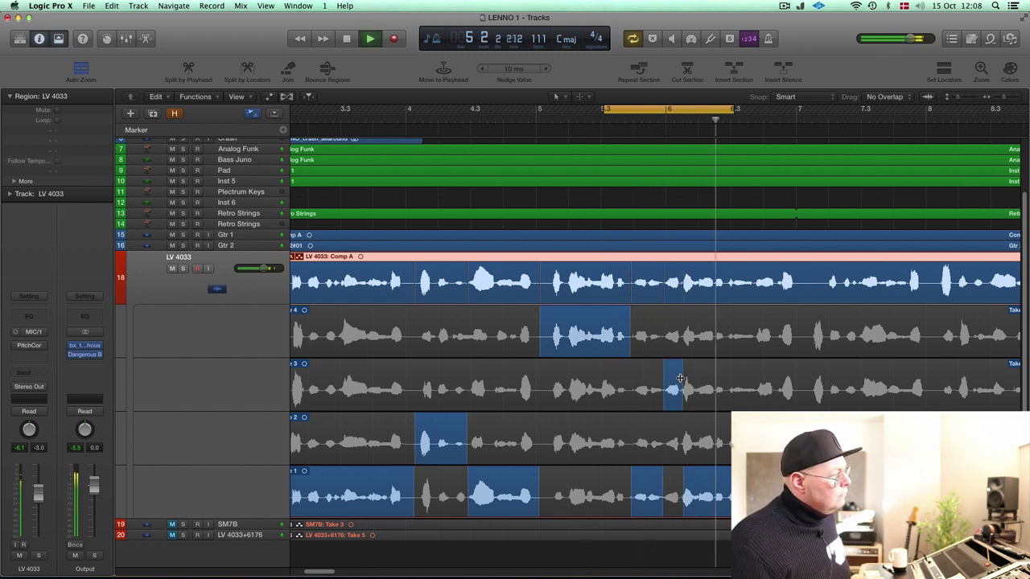
Move the cycle to bar 6, listen, and use Take 2 for the short phrase around 6.3 in the comp.
{"action": "key", "text": "space"}
{"action": "left_click_drag", "start_coordinate": [708, 107], "coordinate": [759, 111]}
{"action": "key", "text": "space"}
{"action": "scroll", "coordinate": [625, 294], "scroll_direction": "right", "scroll_amount": 2}
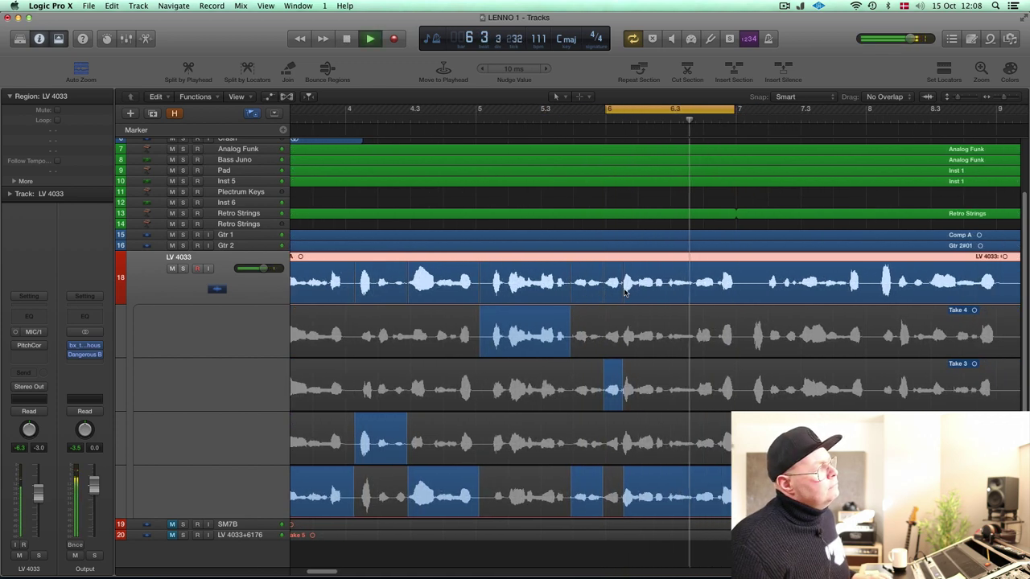
{"action": "key", "text": "space"}
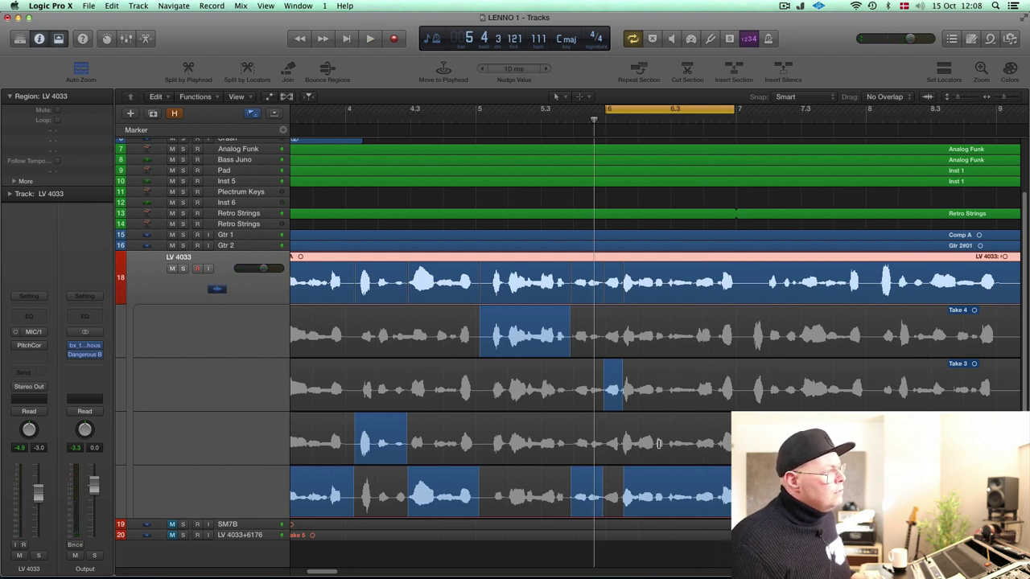
{"action": "left_click_drag", "start_coordinate": [665, 441], "coordinate": [696, 435]}
{"action": "key", "text": "space"}
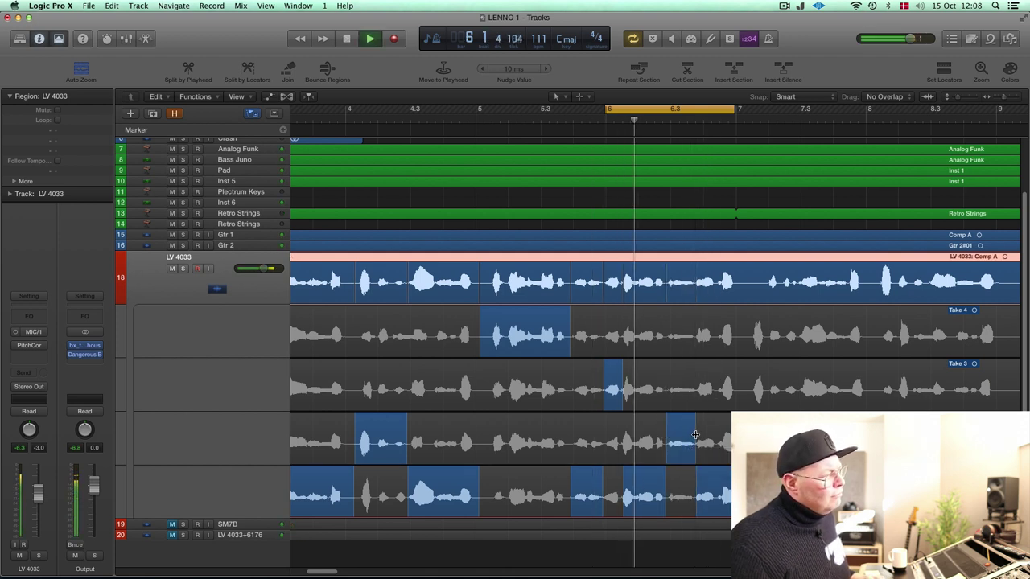
{"action": "key", "text": "space"}
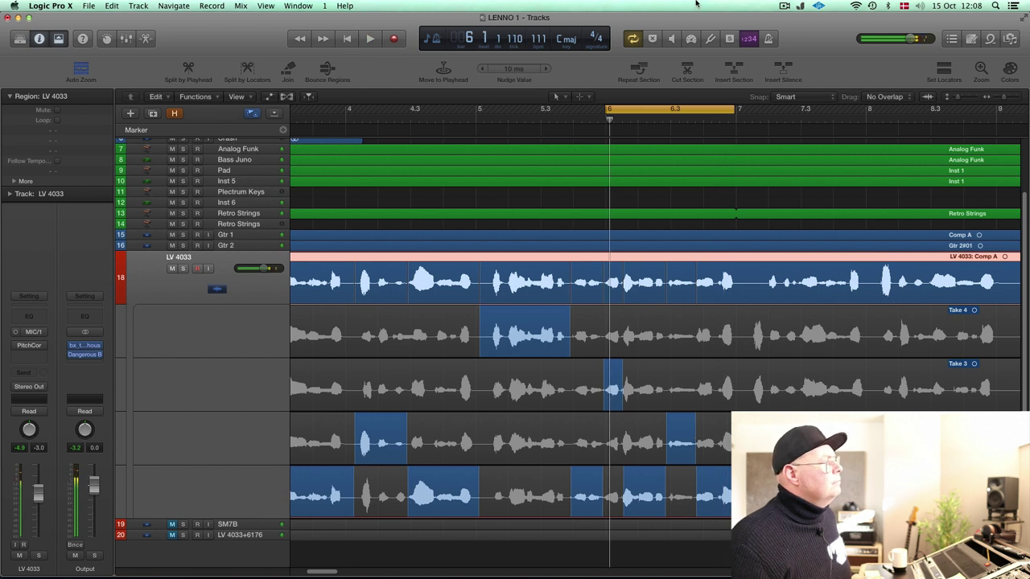
Move the cycle to 6.3–7.3 and listen to the comp across the start of bar 7.
{"action": "left_click_drag", "start_coordinate": [650, 113], "coordinate": [801, 113]}
{"action": "left_click", "coordinate": [674, 113]}
{"action": "key", "text": "space"}
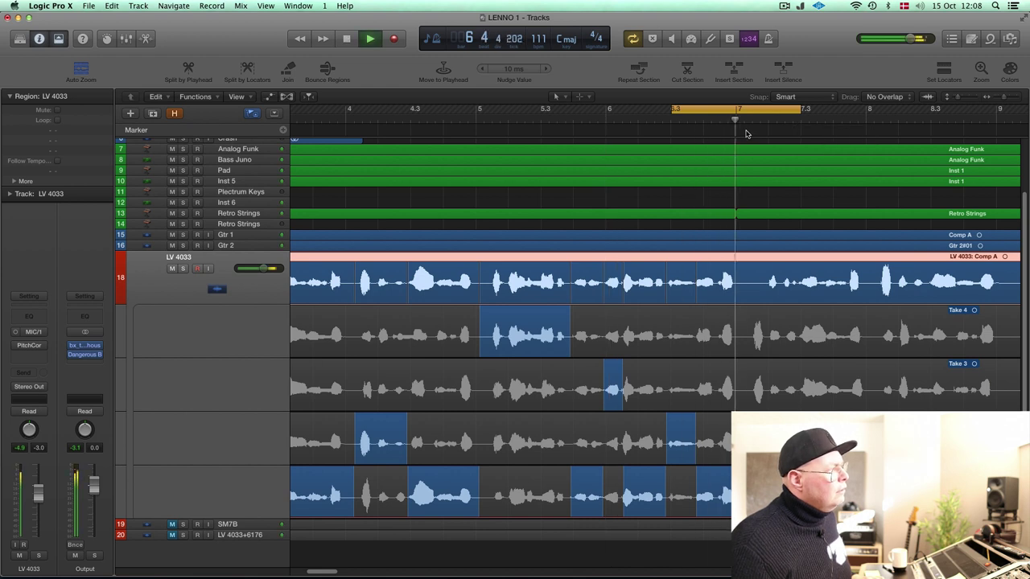
Move the cycle to bar 7, listen, and use Take 2 from the start of bar 7 to the end of bar 8.
{"action": "left_click_drag", "start_coordinate": [738, 111], "coordinate": [805, 111]}
{"action": "scroll", "coordinate": [713, 372], "scroll_direction": "right", "scroll_amount": 3}
{"action": "key", "text": "space"}
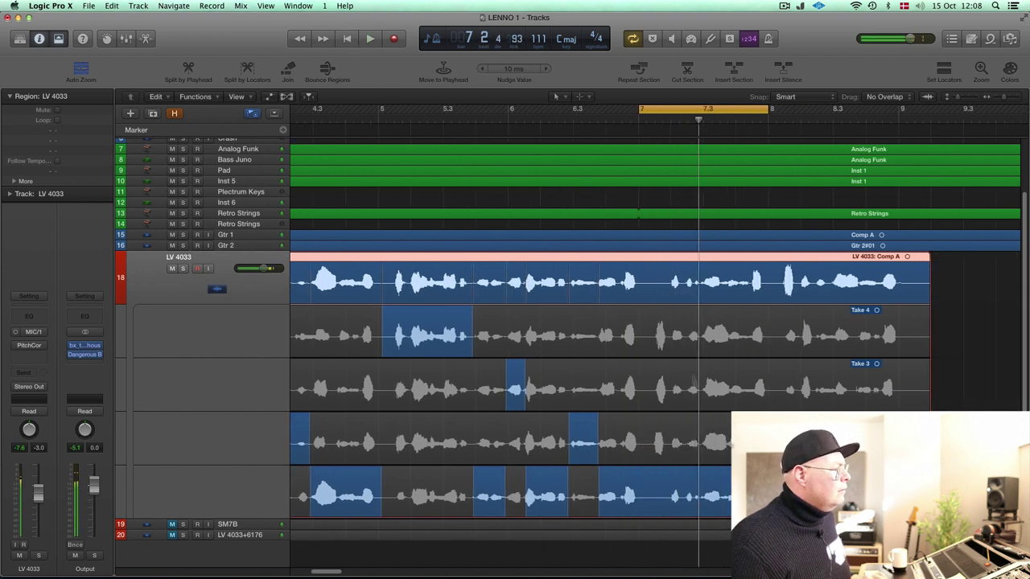
{"action": "key", "text": "space"}
{"action": "key", "text": "space"}
{"action": "left_click_drag", "start_coordinate": [647, 430], "coordinate": [893, 435]}
{"action": "key", "text": "space"}
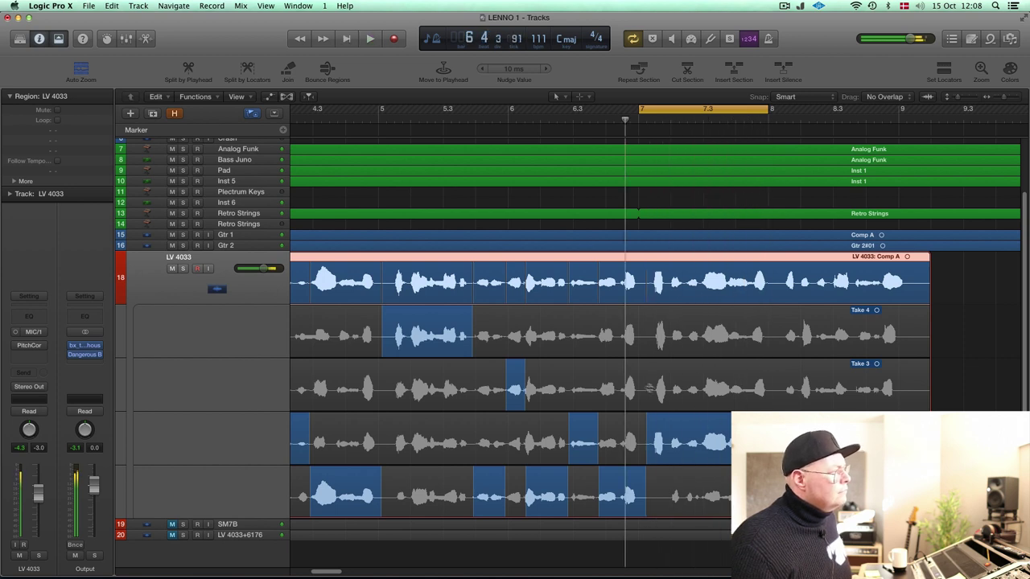
Try Take 3 for the phrase from 7.3 to the end of bar 7, adjusting its end while listening.
{"action": "key", "text": "space"}
{"action": "left_click_drag", "start_coordinate": [703, 385], "coordinate": [728, 381]}
{"action": "key", "text": "space"}
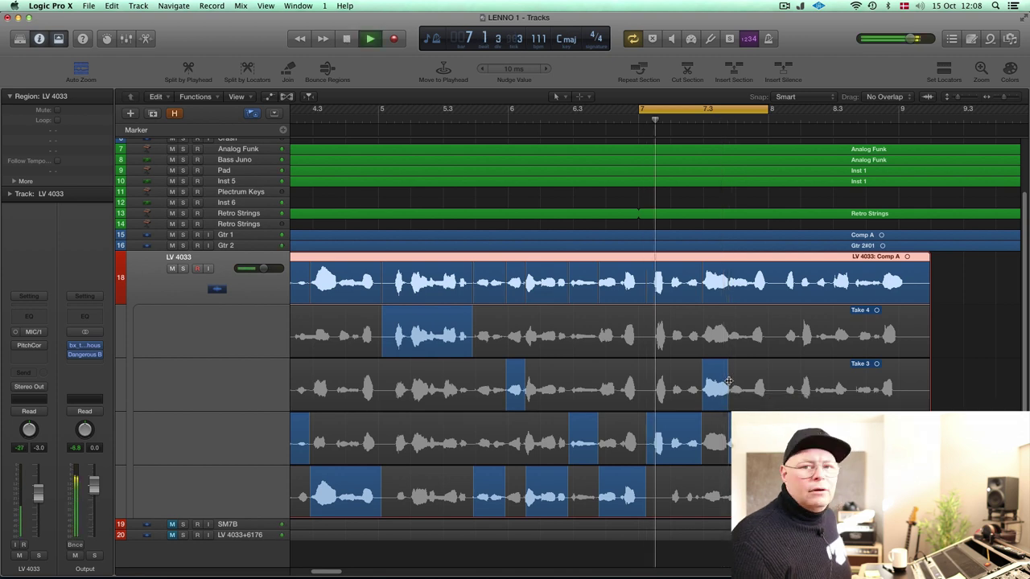
{"action": "key", "text": "space"}
{"action": "left_click_drag", "start_coordinate": [728, 381], "coordinate": [762, 366]}
Listen to bar 7 and use Take 4 from 7.3 to the end of the bar in the comp.
{"action": "key", "text": "space"}
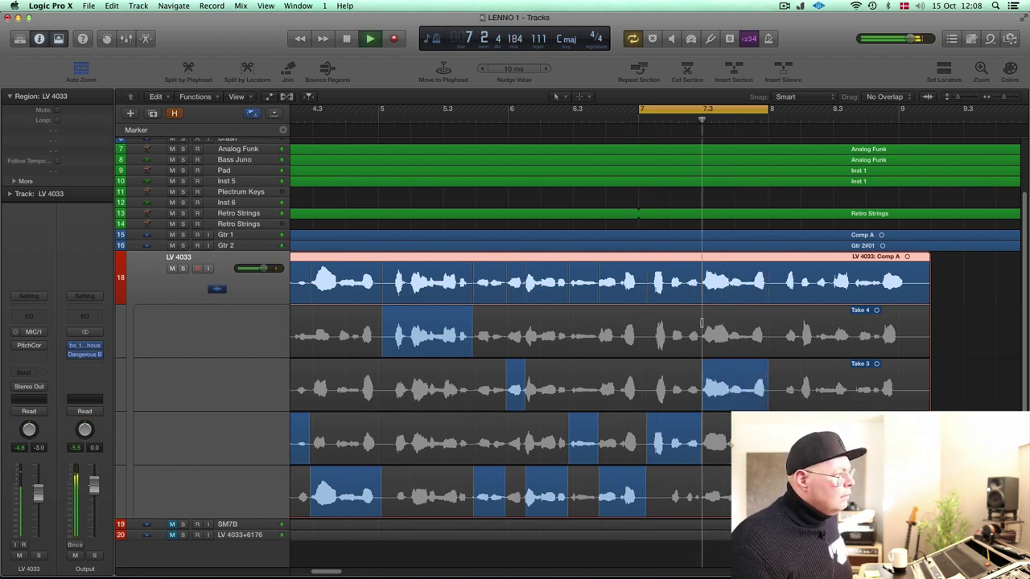
{"action": "left_click_drag", "start_coordinate": [702, 323], "coordinate": [769, 327]}
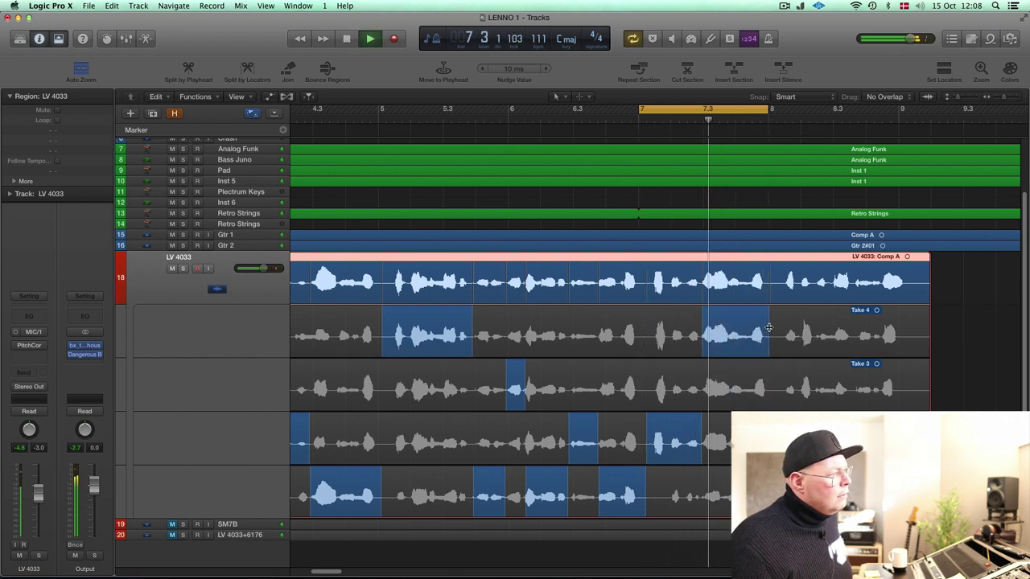
{"action": "key", "text": "space"}
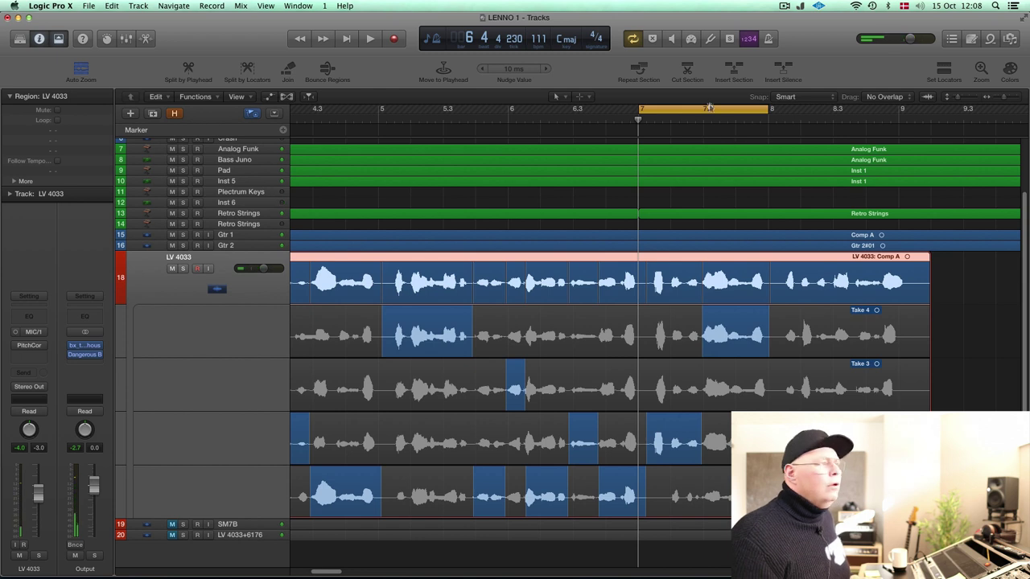
Move the cycle to bar 8, extend its end to just before 9.3, and listen to the final phrase.
{"action": "left_click_drag", "start_coordinate": [711, 111], "coordinate": [843, 107]}
{"action": "key", "text": "space"}
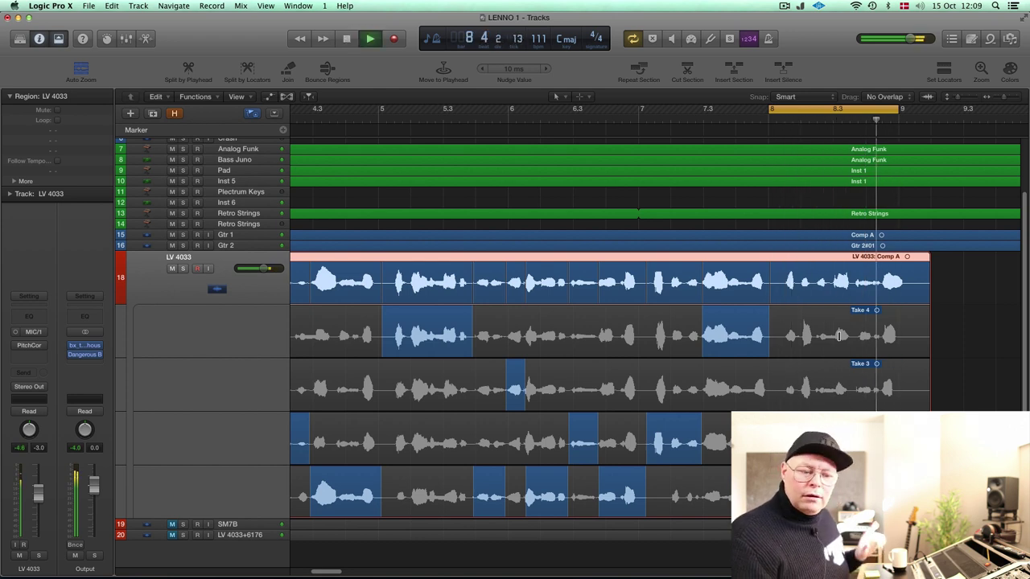
{"action": "key", "text": "space"}
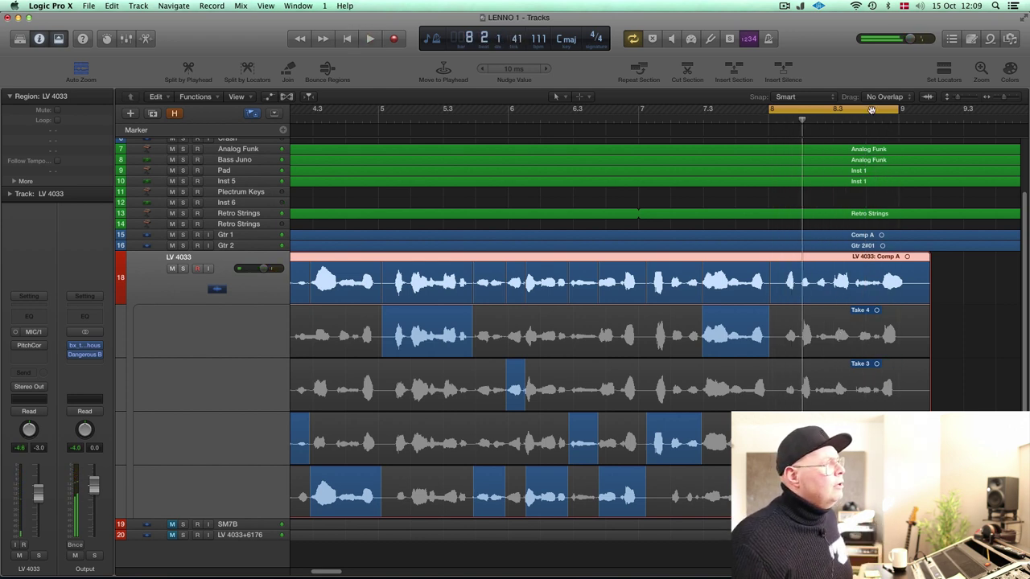
{"action": "left_click_drag", "start_coordinate": [895, 110], "coordinate": [955, 110]}
{"action": "key", "text": "space"}
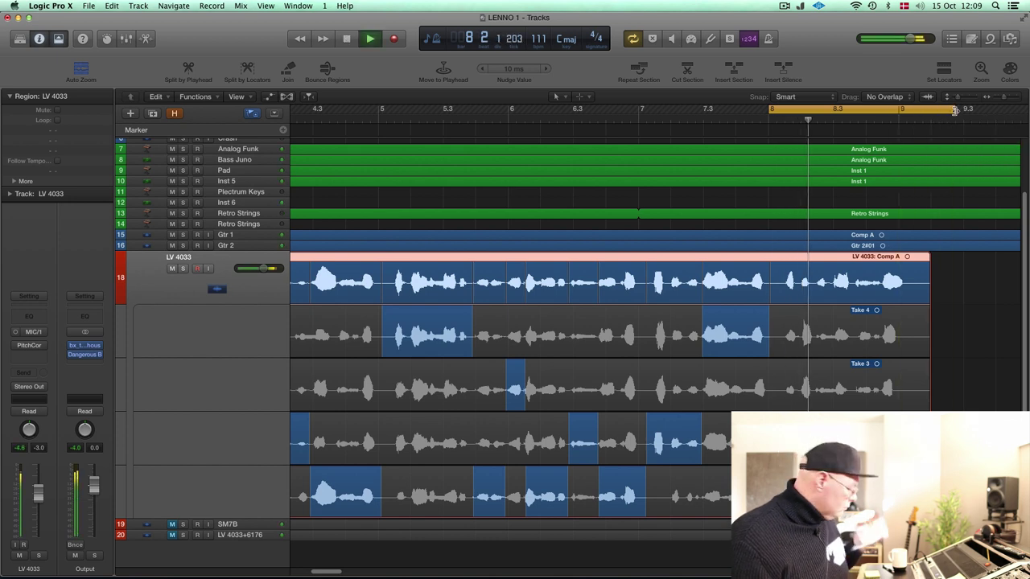
{"action": "key", "text": "space"}
{"action": "key", "text": "space"}
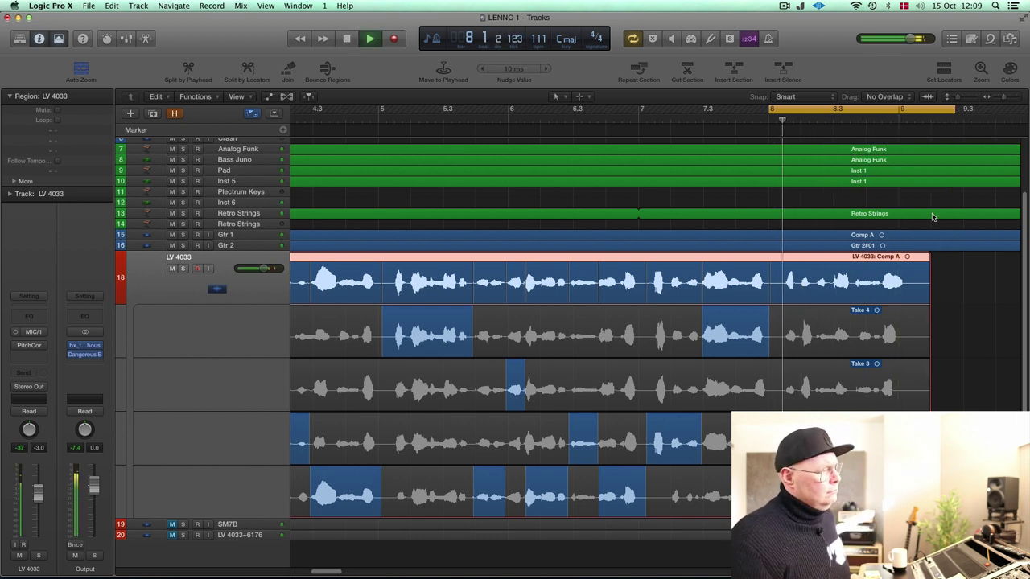
Use Take 1 for the first word of bar 8 in the comp and play the passage.
{"action": "key", "text": "space"}
{"action": "key", "text": "space"}
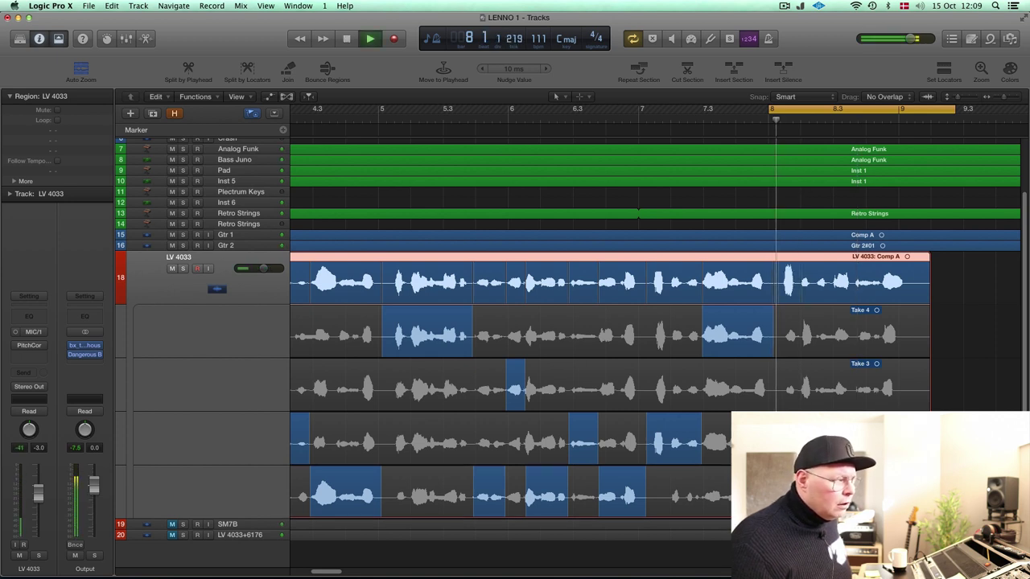
{"action": "key", "text": "space"}
{"action": "key", "text": "space"}
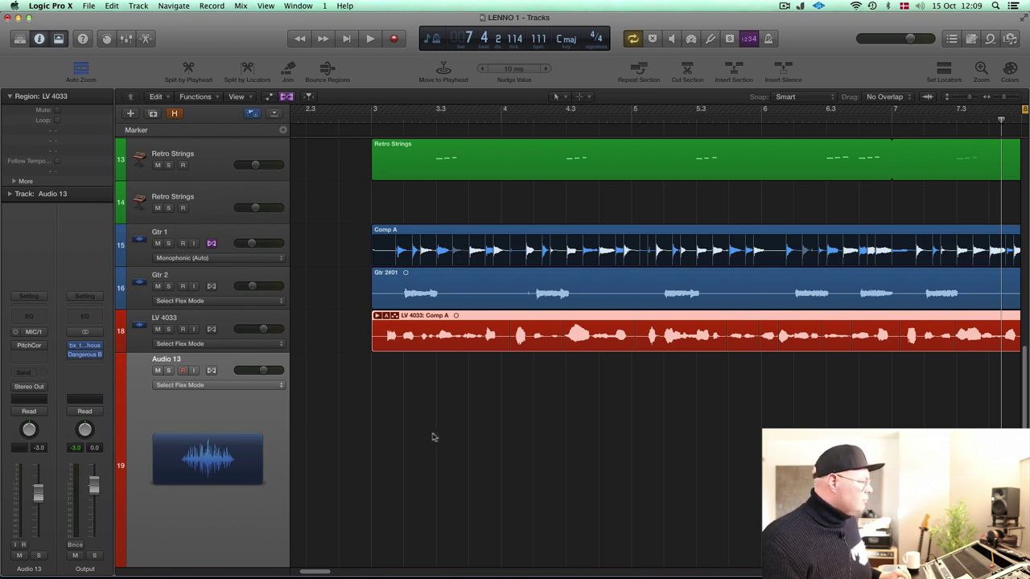
Rename the new Audio 13 track below LV 4033 as lv 4033 consol.
{"action": "key", "text": "ctrl+z"}
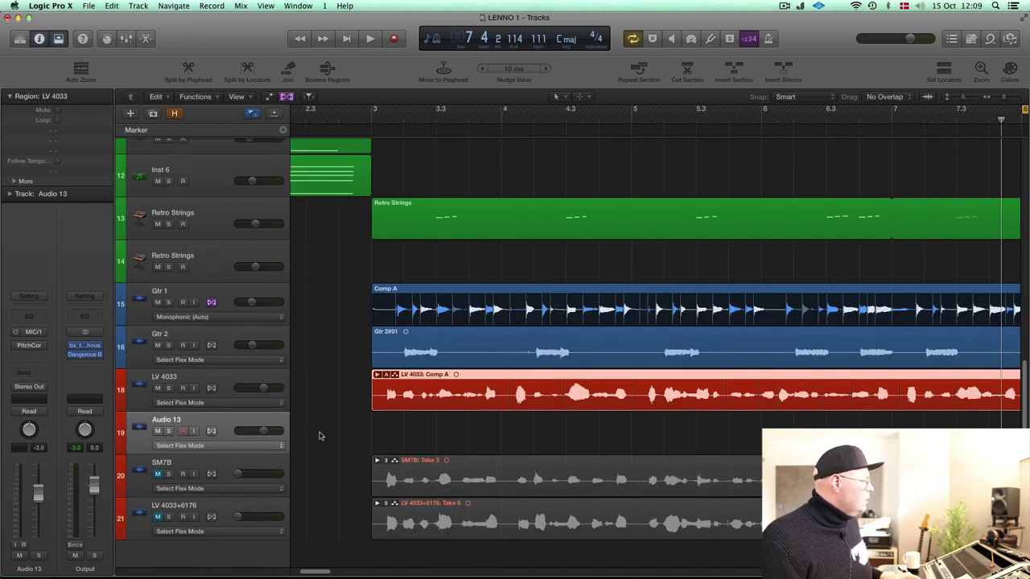
{"action": "double_click", "coordinate": [168, 420]}
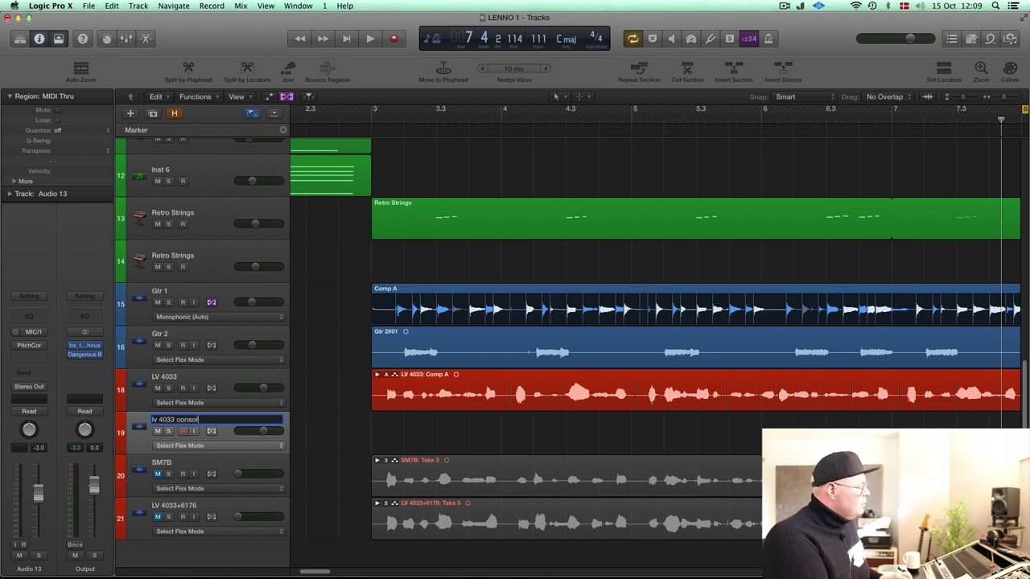
{"action": "key", "text": "Return"}
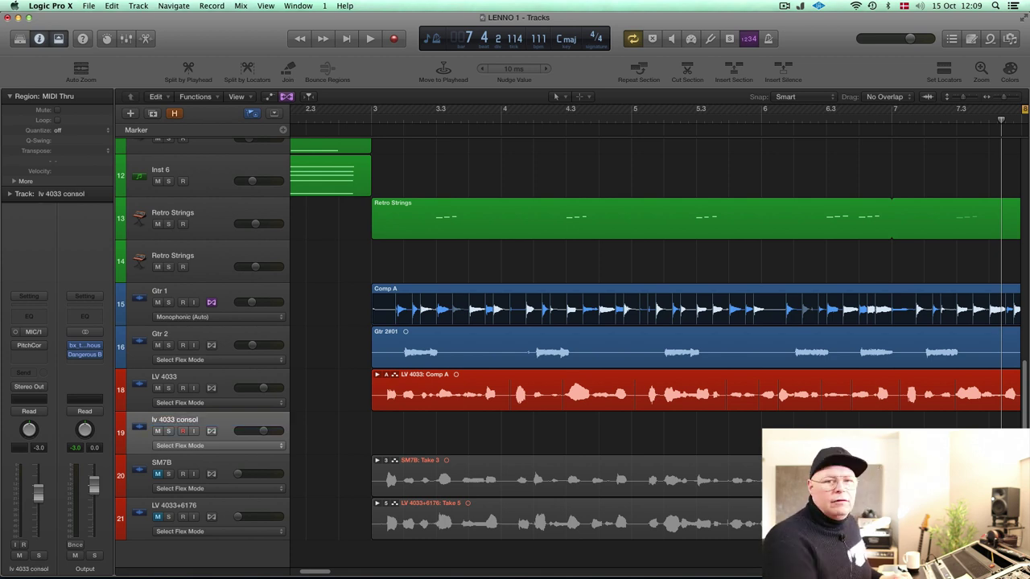
Copy the LV 4033 Comp A take folder onto the lv 4033 consol track and mute the original LV 4033 track.
{"action": "left_click", "coordinate": [474, 404]}
{"action": "left_click_drag", "start_coordinate": [467, 408], "coordinate": [471, 433]}
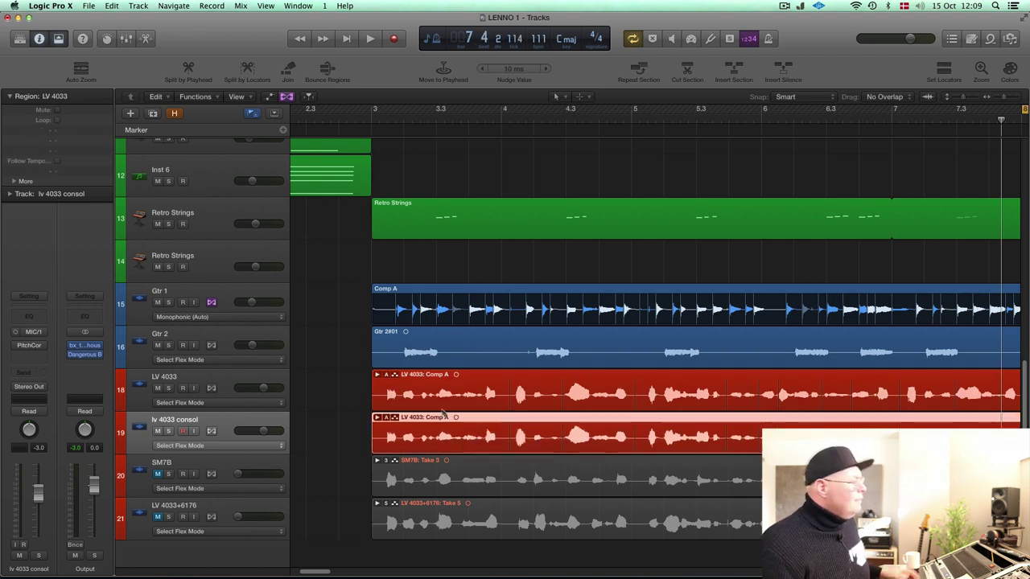
{"action": "left_click", "coordinate": [157, 389]}
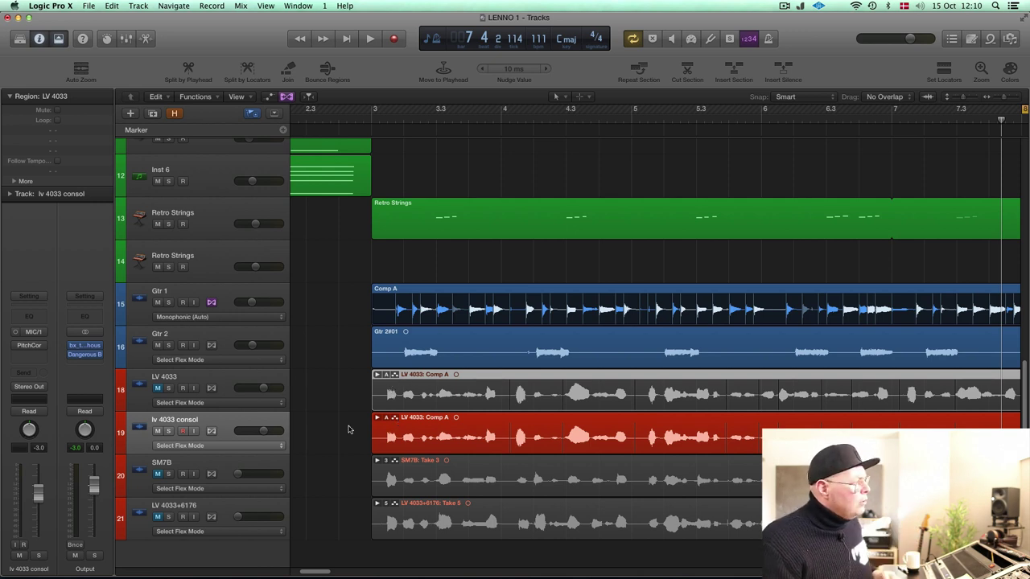
Flatten Comp A on the lv 4033 consol track into separate regions.
{"action": "left_click", "coordinate": [354, 428]}
{"action": "left_click", "coordinate": [387, 418]}
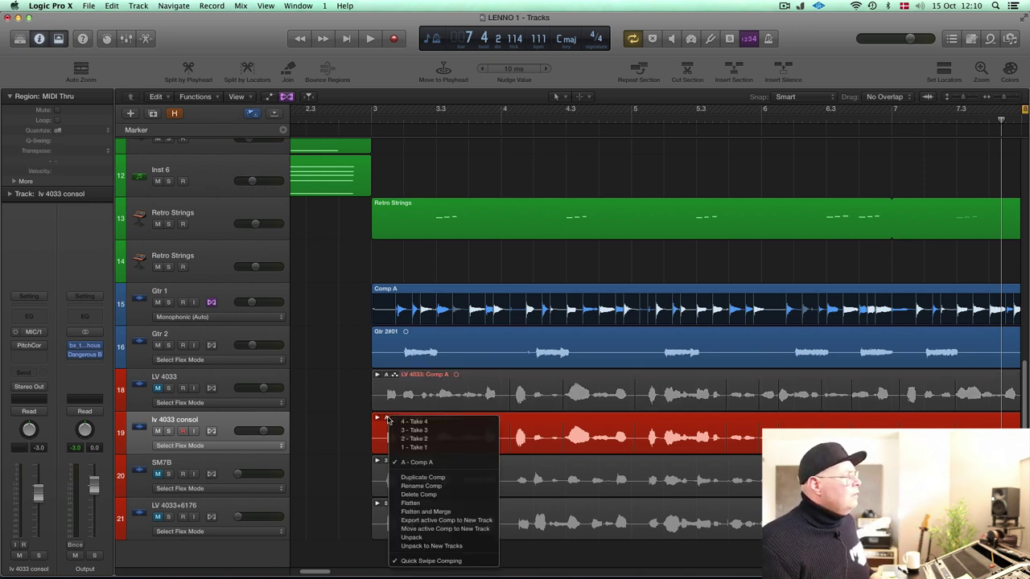
{"action": "left_click", "coordinate": [426, 512]}
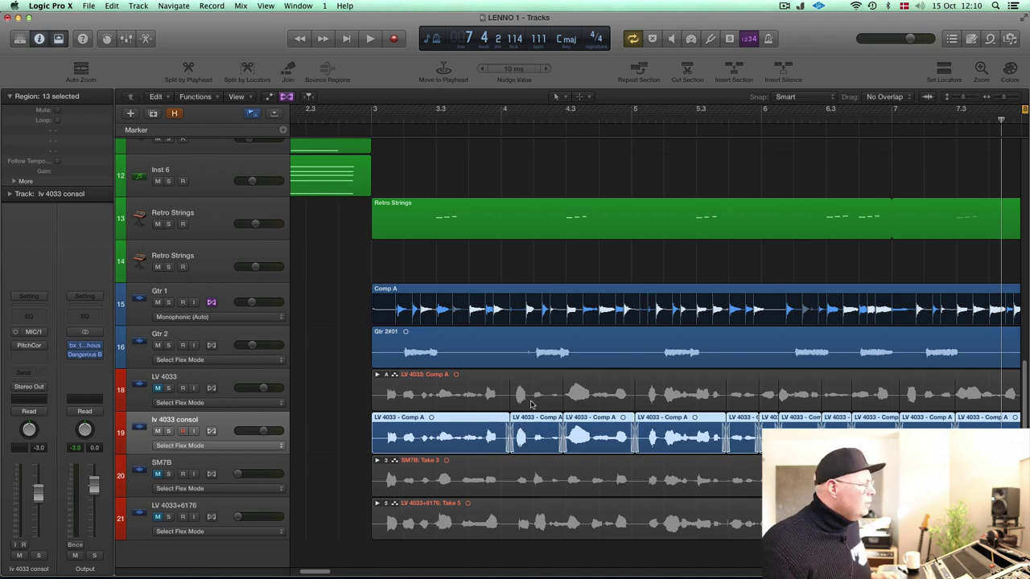
Examine the crossfades between the flattened regions on the lv 4033 consol track.
{"action": "key", "text": "super+Down"}
{"action": "key", "text": "super+Down"}
{"action": "key", "text": "super+Down"}
{"action": "key", "text": "super+Right"}
{"action": "key", "text": "super+Right"}
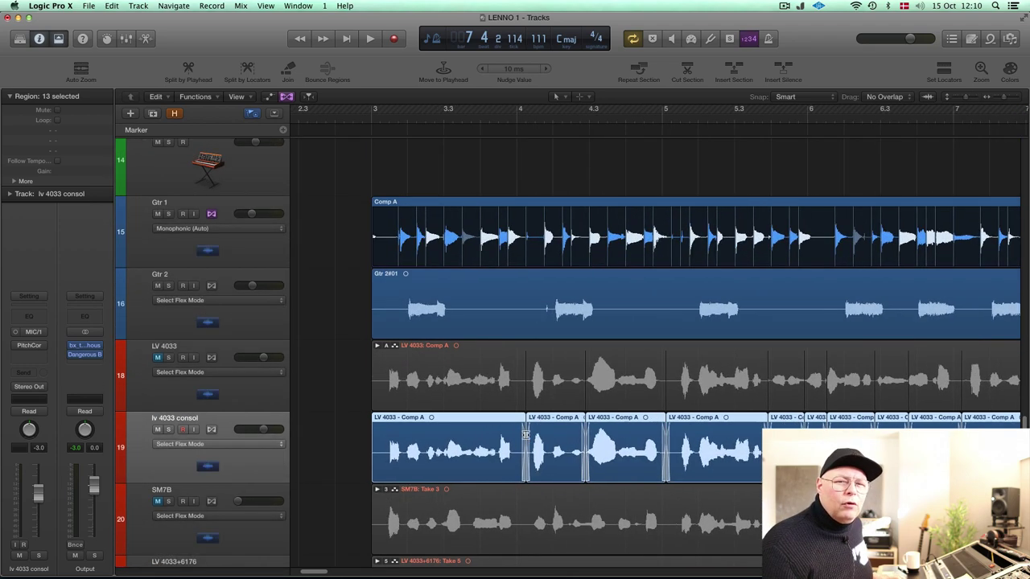
{"action": "key", "text": "super+Right"}
{"action": "scroll", "coordinate": [522, 435], "scroll_direction": "down", "scroll_amount": 2}
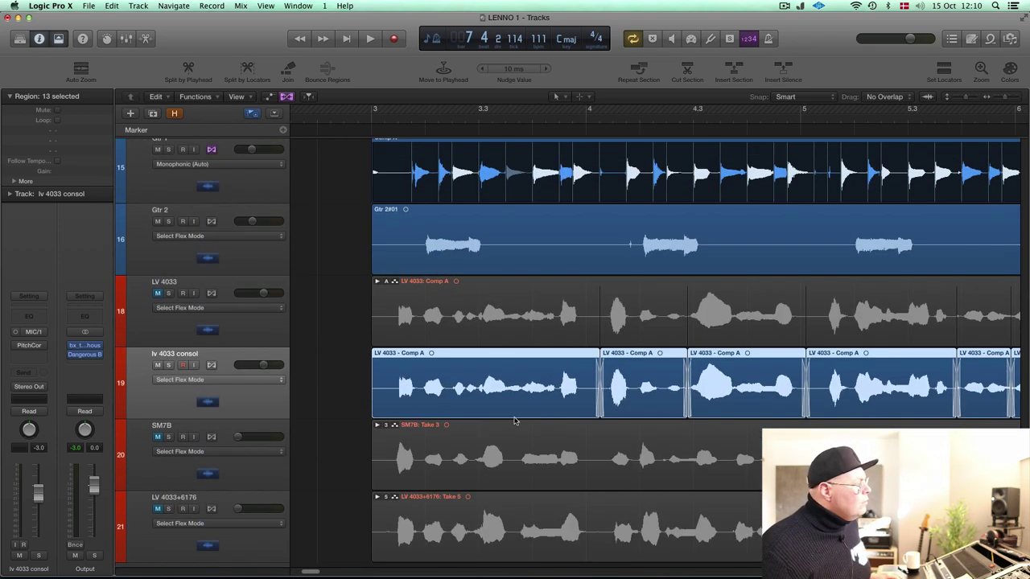
Hide the Flex view and enlarge the lv 4033 consol track to show its first regions in detail.
{"action": "key", "text": "super+Right"}
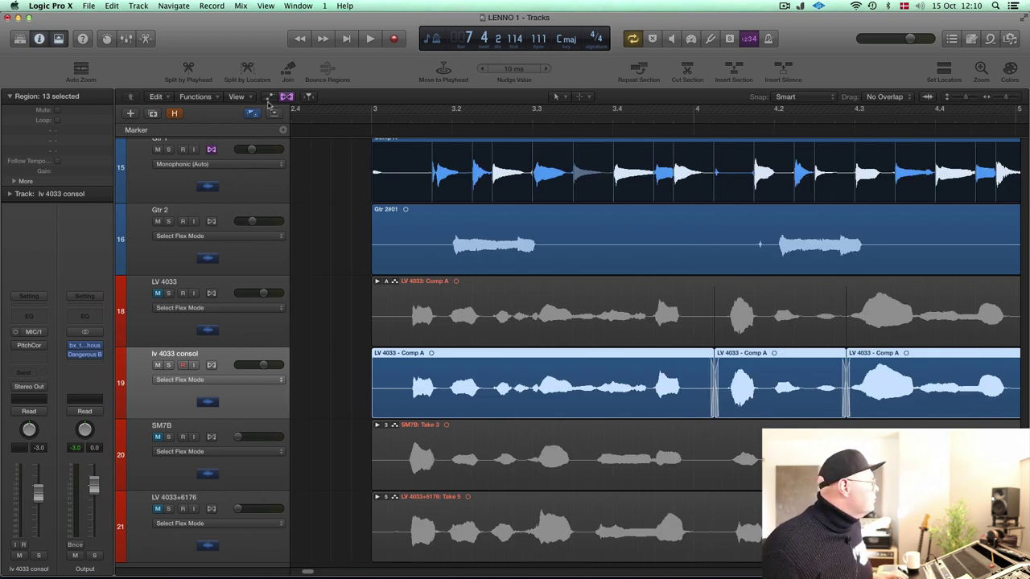
{"action": "left_click", "coordinate": [287, 98]}
{"action": "key", "text": "super+Down"}
{"action": "key", "text": "super+Down"}
{"action": "key", "text": "super+Down"}
{"action": "key", "text": "super+Down"}
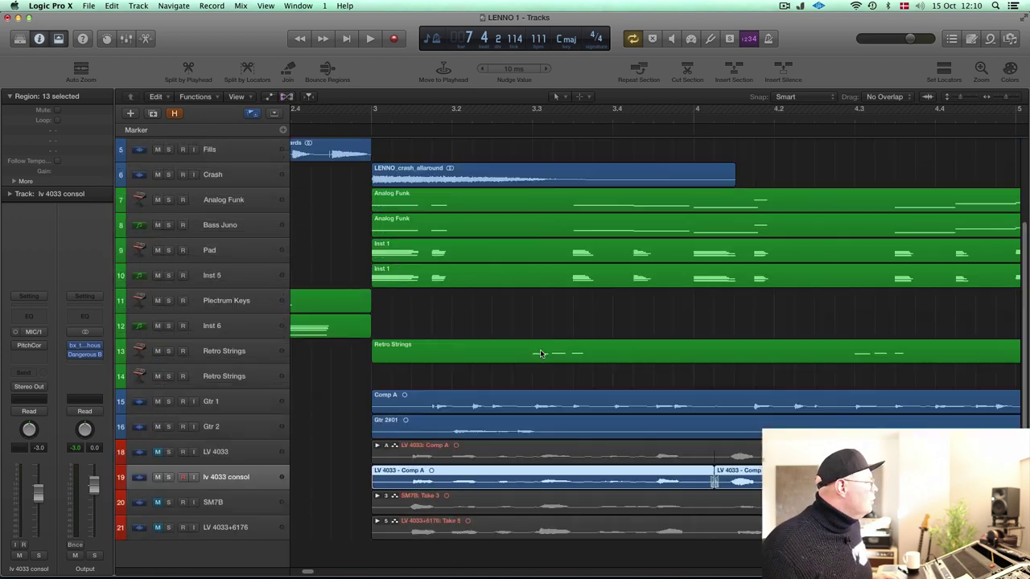
{"action": "scroll", "coordinate": [539, 352], "scroll_direction": "down", "scroll_amount": 5}
{"action": "key", "text": "super+Down"}
{"action": "key", "text": "super+Down"}
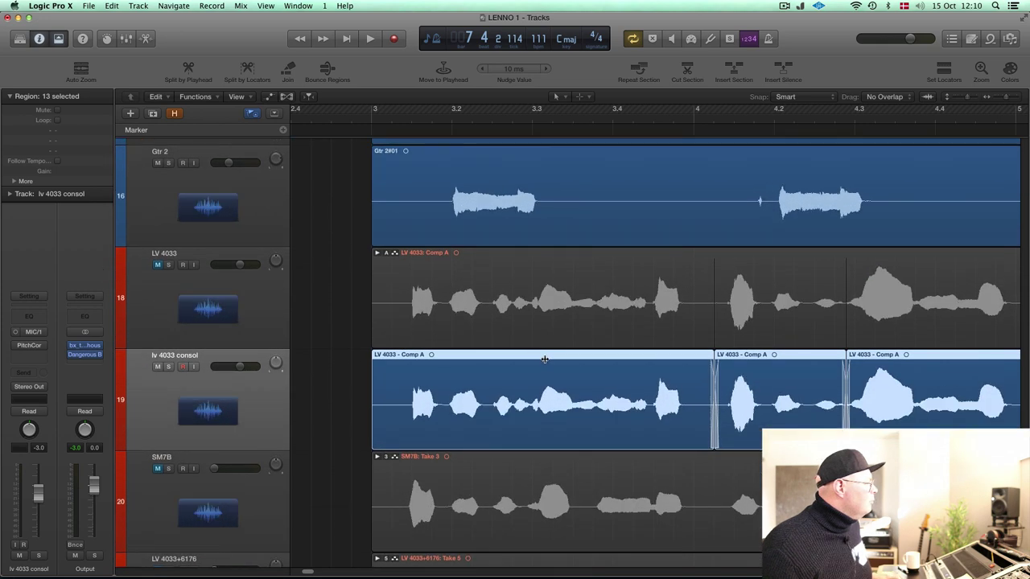
{"action": "key", "text": "super+Right"}
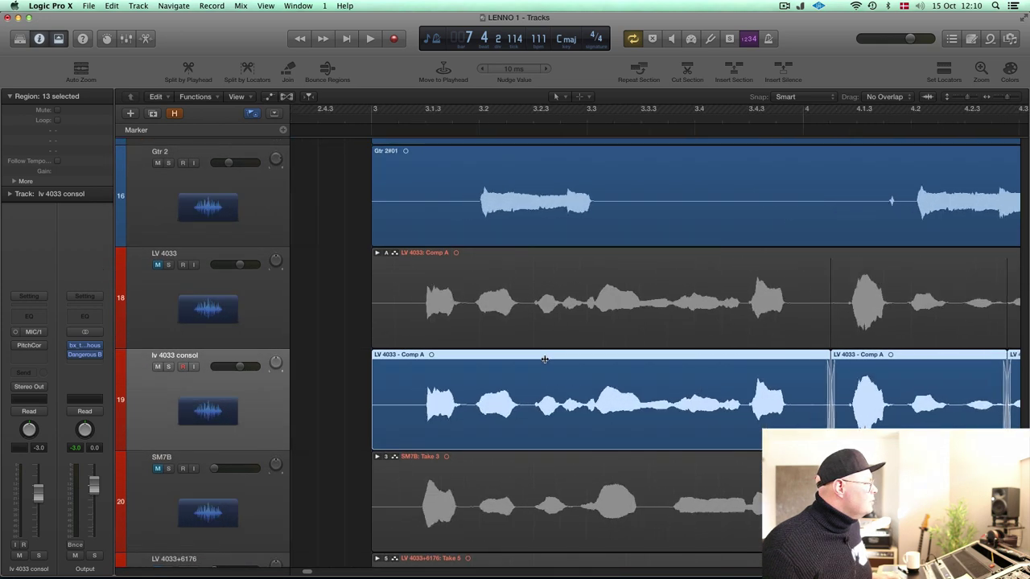
Turn on waveform zoom and magnify the waveforms almost to the maximum to expose quiet noise between phrases.
{"action": "left_click", "coordinate": [927, 97]}
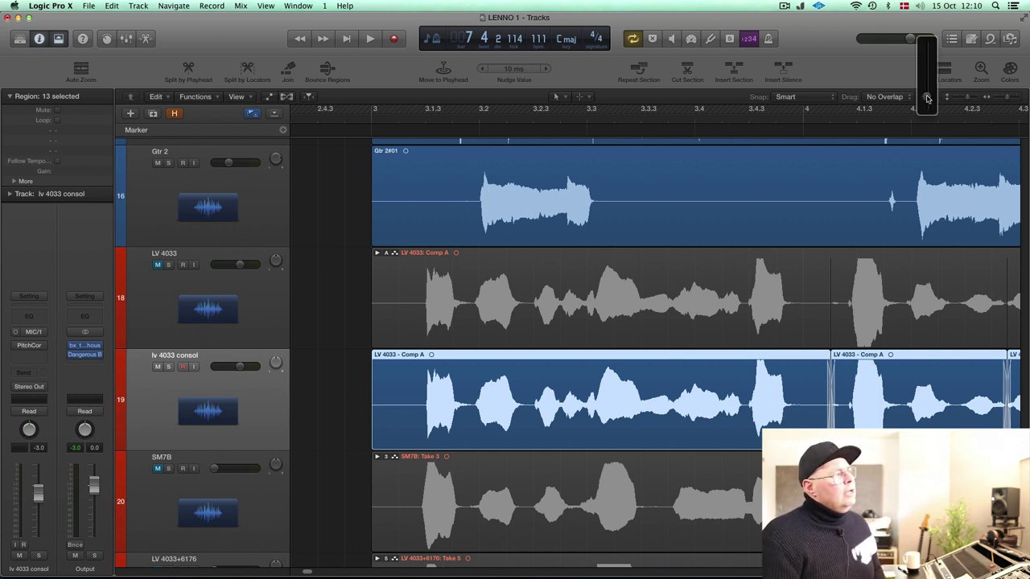
{"action": "left_click", "coordinate": [928, 98]}
{"action": "left_click", "coordinate": [927, 97]}
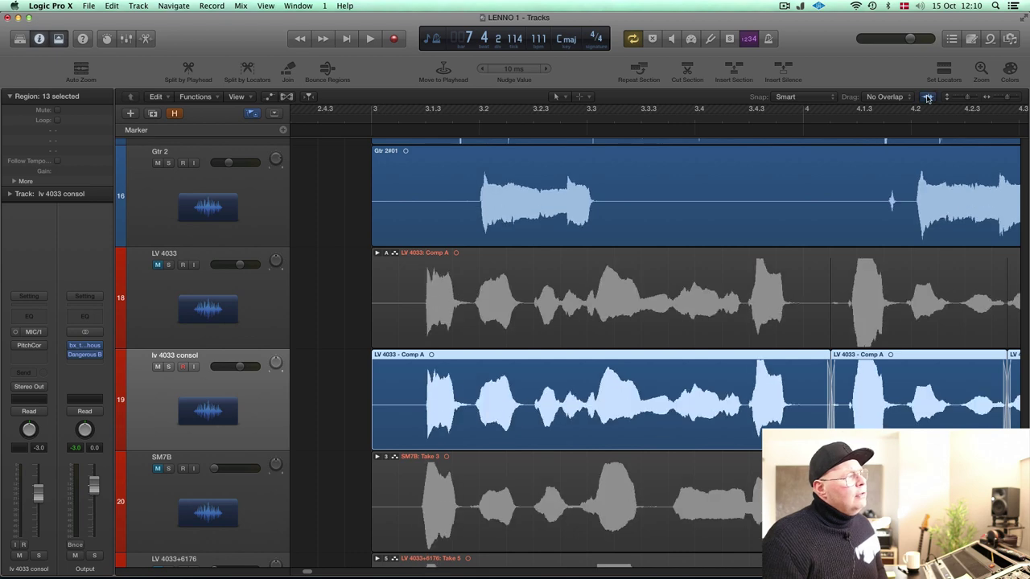
{"action": "left_click_drag", "start_coordinate": [928, 98], "coordinate": [925, 44]}
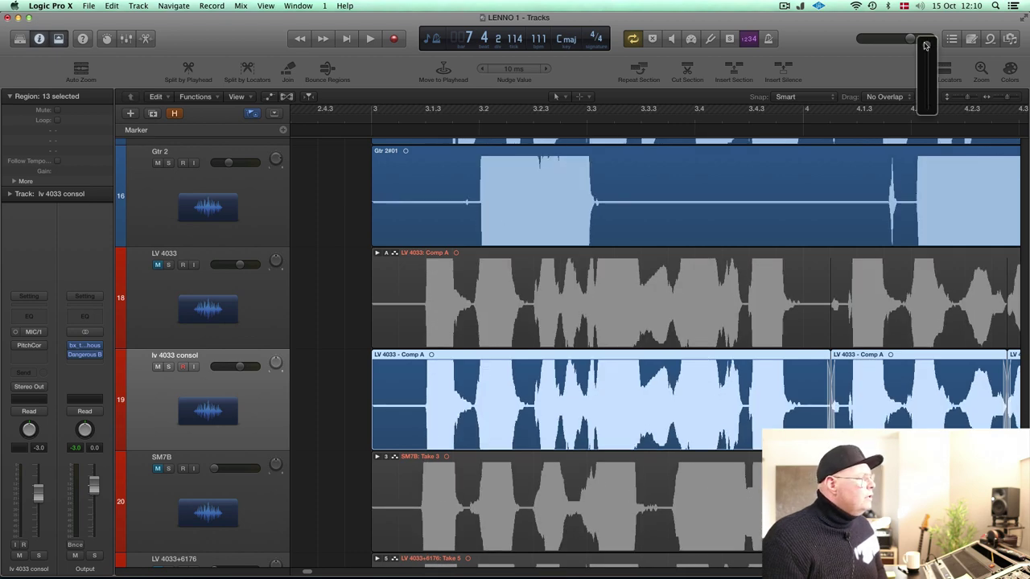
Raise the lv 4033 consol track volume to +6.0 dB and play the first phrases from around bar 3.
{"action": "left_click", "coordinate": [374, 123]}
{"action": "left_click", "coordinate": [155, 411]}
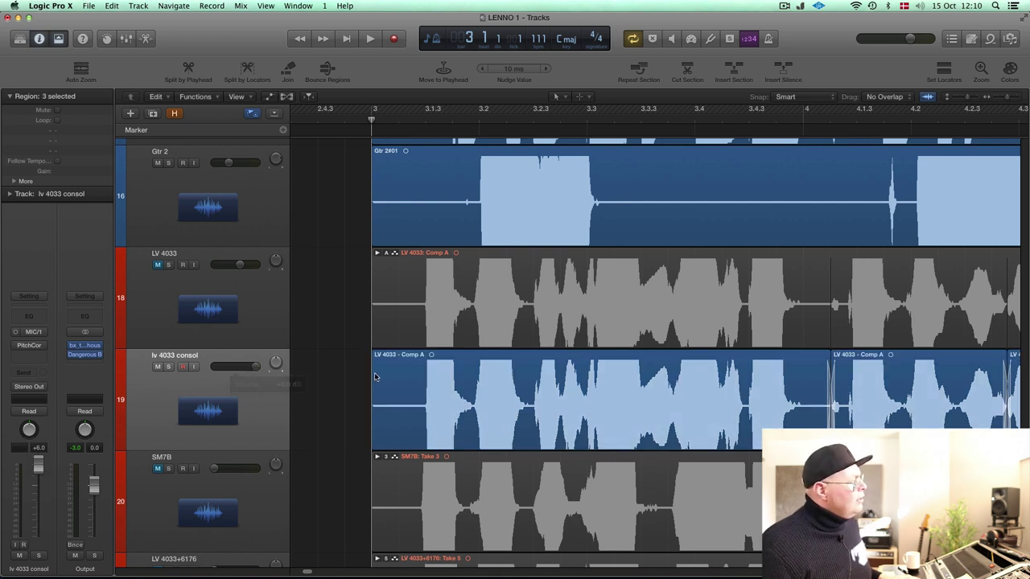
{"action": "key", "text": "space"}
{"action": "left_click", "coordinate": [347, 121]}
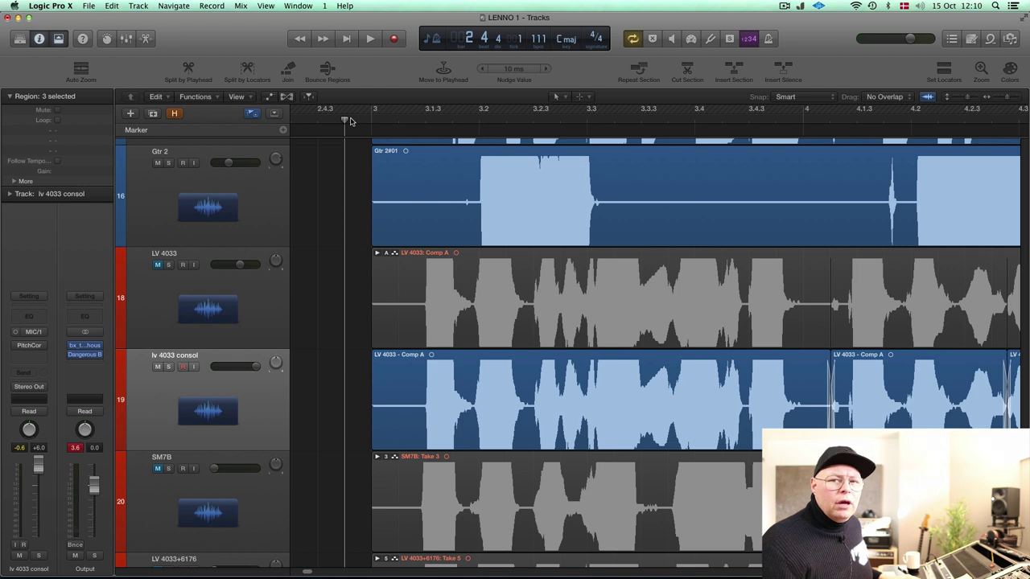
{"action": "key", "text": "space"}
{"action": "key", "text": "space"}
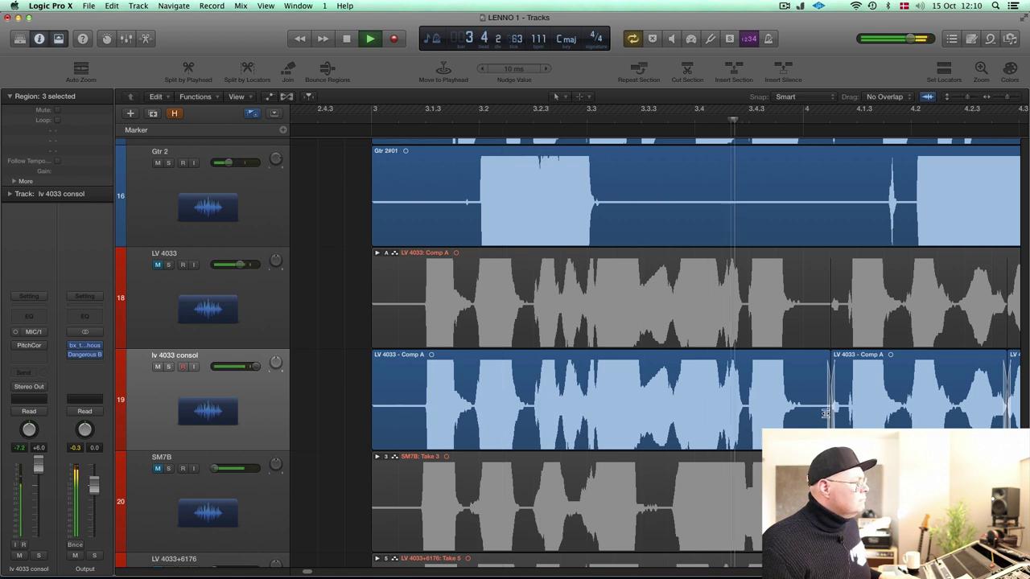
{"action": "key", "text": "space"}
Trim the noise between the first two lv 4033 consol regions and the silence before the first phrase.
{"action": "left_click_drag", "start_coordinate": [897, 399], "coordinate": [913, 399]}
{"action": "left_click_drag", "start_coordinate": [848, 438], "coordinate": [798, 438]}
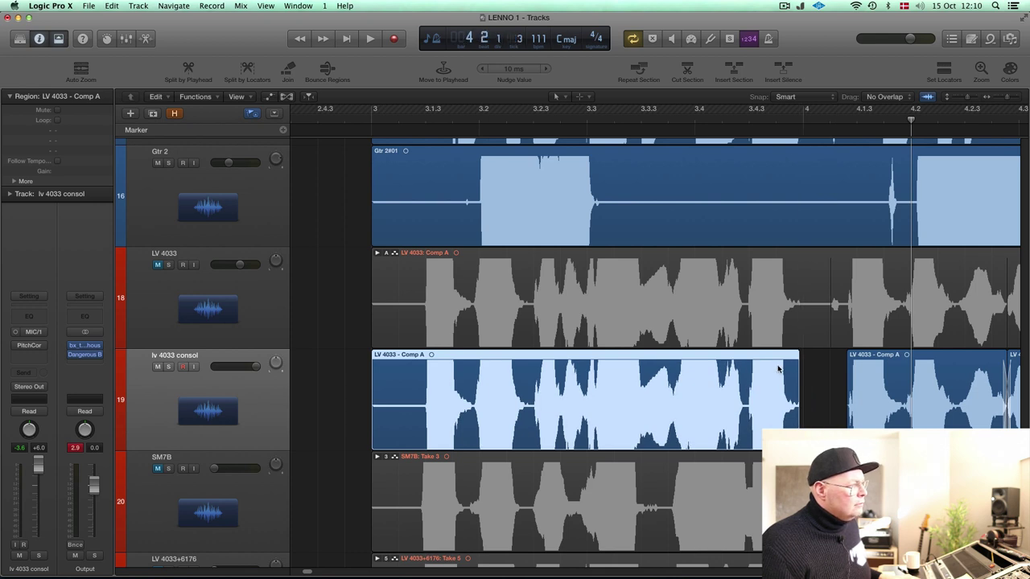
{"action": "left_click_drag", "start_coordinate": [370, 444], "coordinate": [422, 433]}
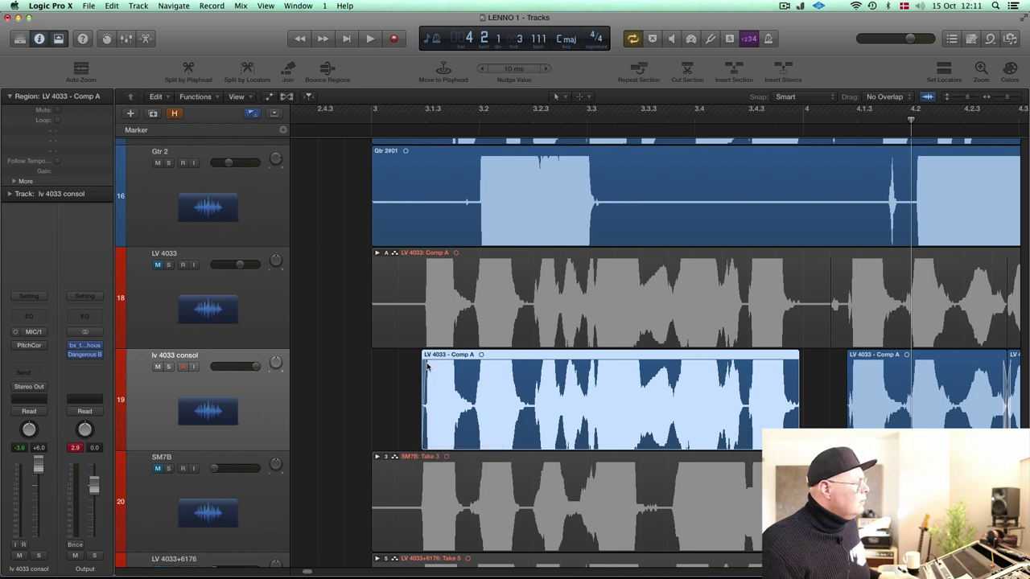
Play back from bar 3 to check the trimmed first region on the lv 4033 consol track.
{"action": "left_click", "coordinate": [375, 120]}
{"action": "key", "text": "space"}
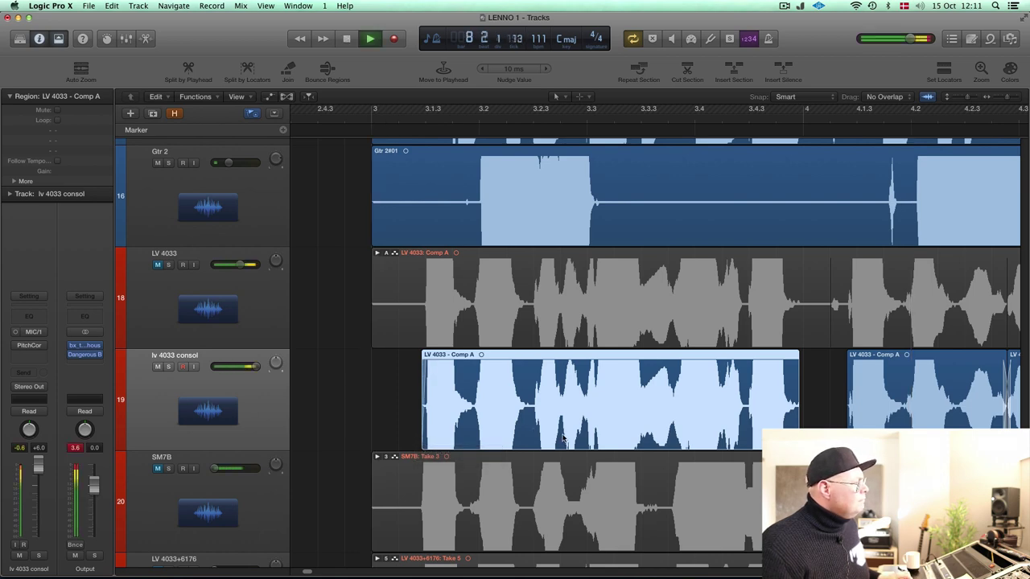
{"action": "scroll", "coordinate": [531, 493], "scroll_direction": "down", "scroll_amount": 10}
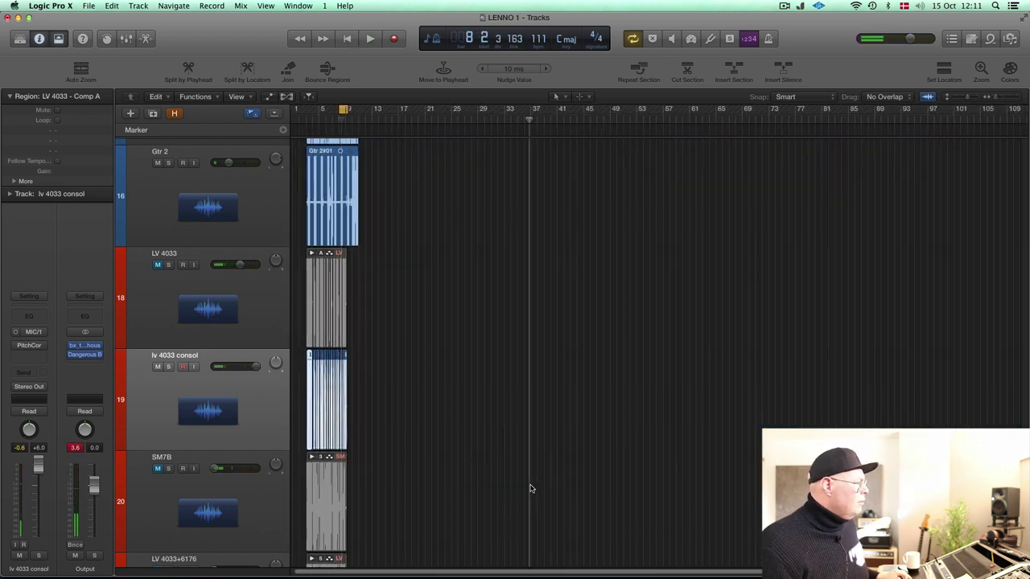
{"action": "scroll", "coordinate": [531, 488], "scroll_direction": "up", "scroll_amount": 10}
{"action": "key", "text": "space"}
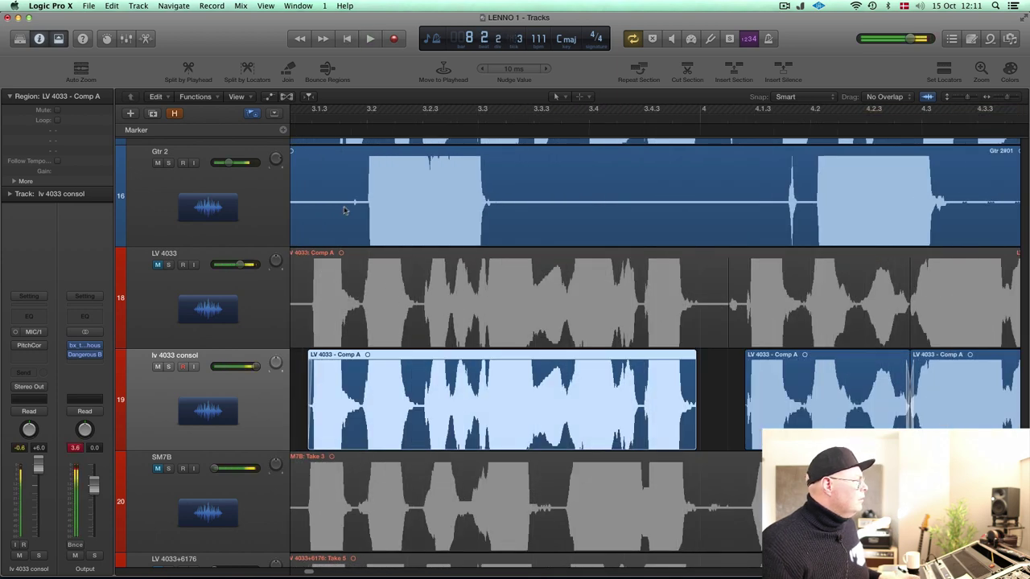
{"action": "left_click", "coordinate": [295, 122]}
{"action": "key", "text": "space"}
{"action": "key", "text": "space"}
{"action": "left_click", "coordinate": [295, 122]}
{"action": "key", "text": "space"}
{"action": "key", "text": "space"}
{"action": "key", "text": "space"}
{"action": "key", "text": "space"}
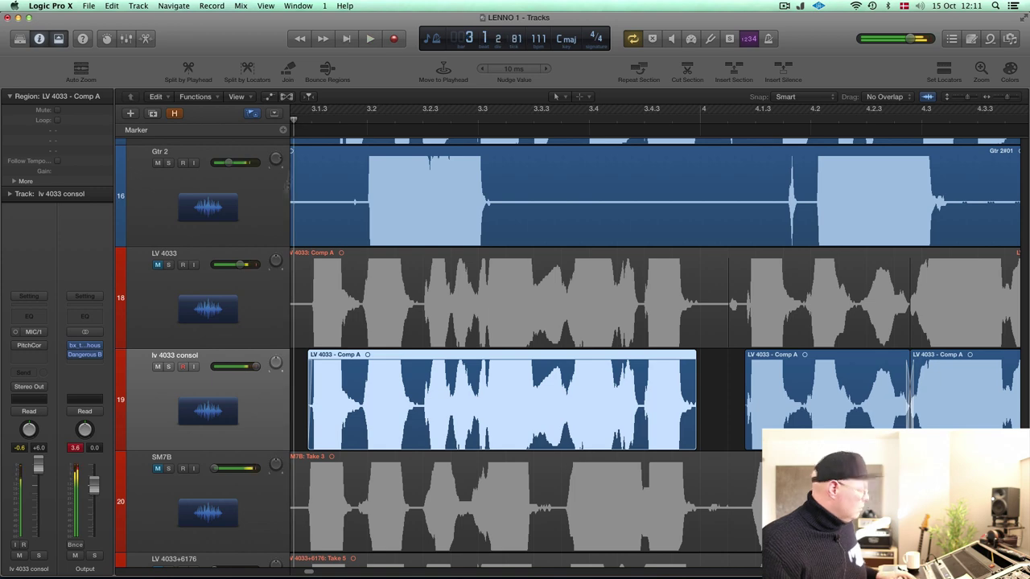
{"action": "left_click", "coordinate": [296, 385]}
{"action": "key", "text": "space"}
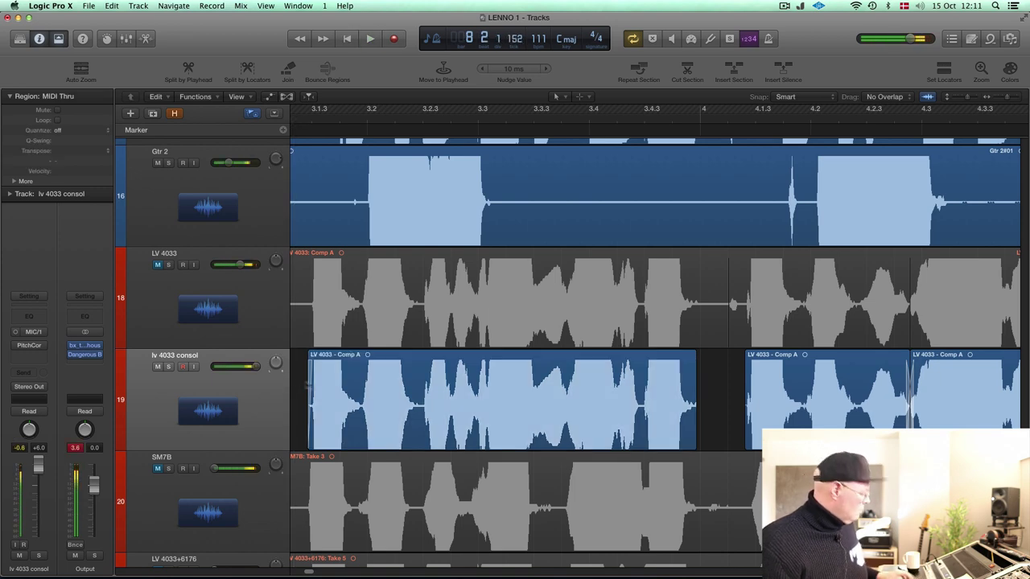
{"action": "scroll", "coordinate": [375, 384], "scroll_direction": "down", "scroll_amount": 10}
{"action": "key", "text": "space"}
{"action": "key", "text": "space"}
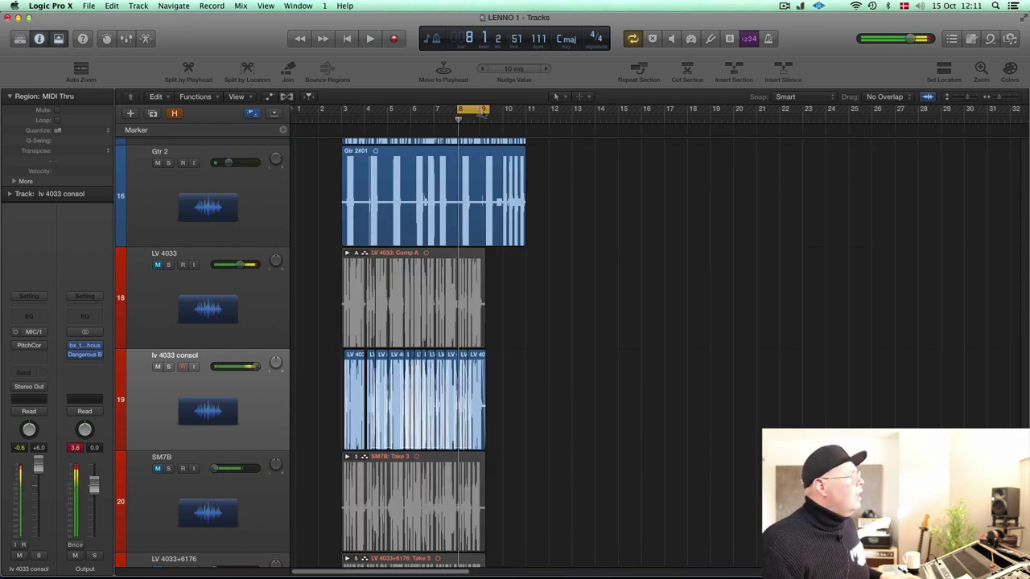
Turn off cycle mode and play from just before bar 3 through the gap between the first two regions.
{"action": "left_click", "coordinate": [339, 123]}
{"action": "key", "text": "super+Right"}
{"action": "key", "text": "super+Right"}
{"action": "key", "text": "super+Right"}
{"action": "key", "text": "super+Right"}
{"action": "key", "text": "space"}
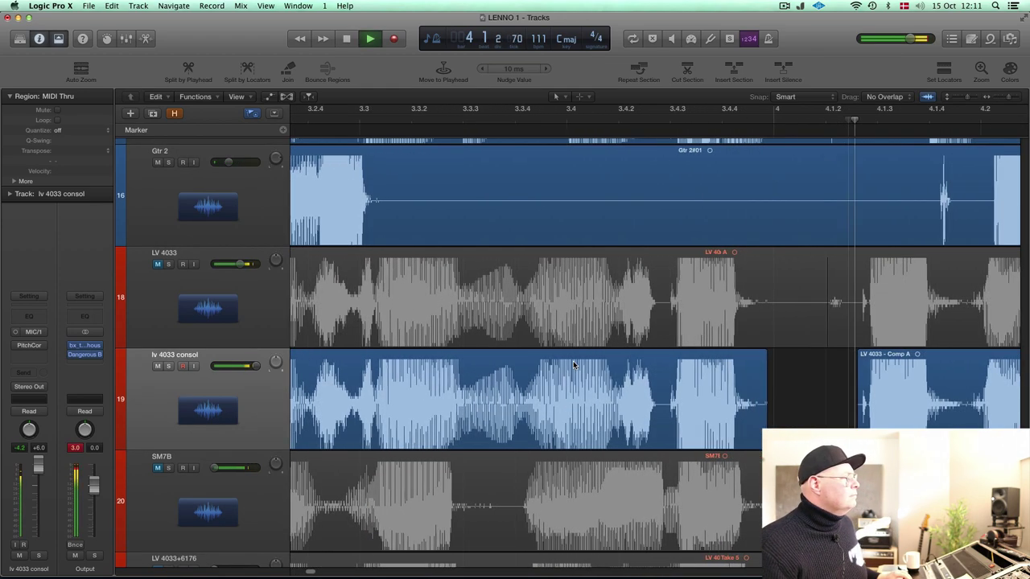
{"action": "key", "text": "space"}
Show the additional parameters of the first lv 4033 consol region and clear its Fade Out value.
{"action": "left_click", "coordinate": [664, 362]}
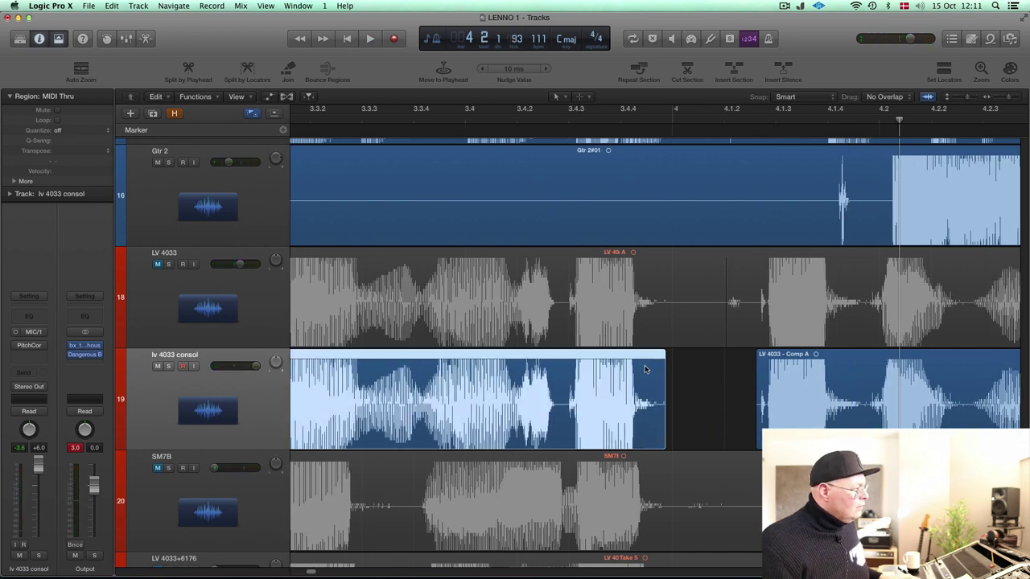
{"action": "left_click", "coordinate": [14, 181]}
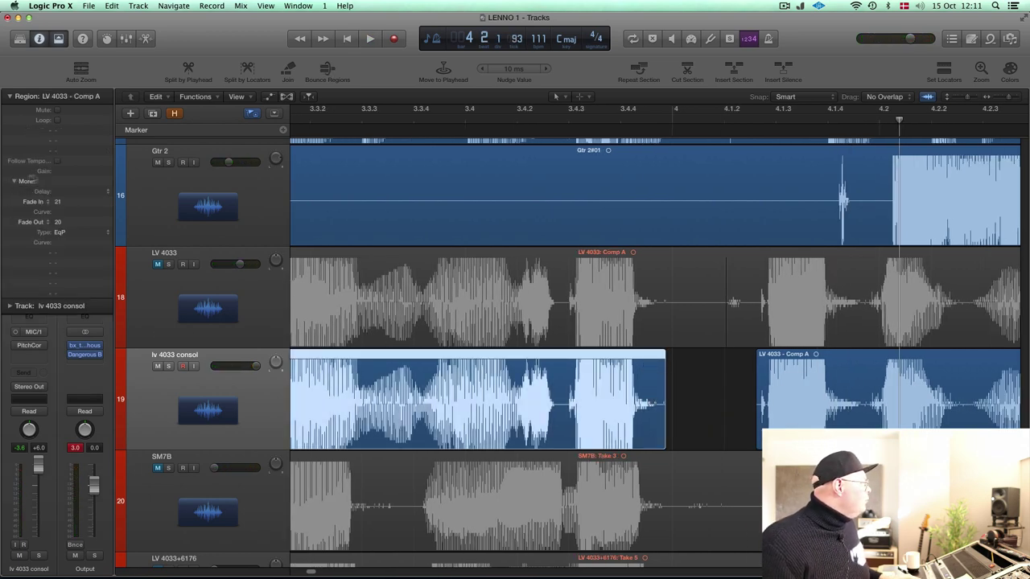
{"action": "left_click", "coordinate": [40, 222]}
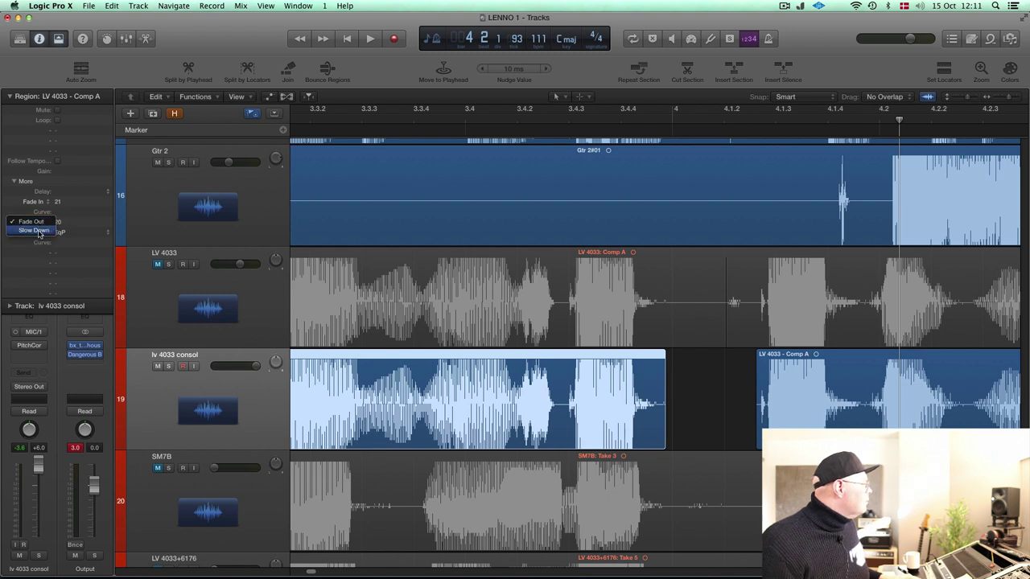
{"action": "left_click", "coordinate": [36, 223]}
{"action": "left_click", "coordinate": [40, 213]}
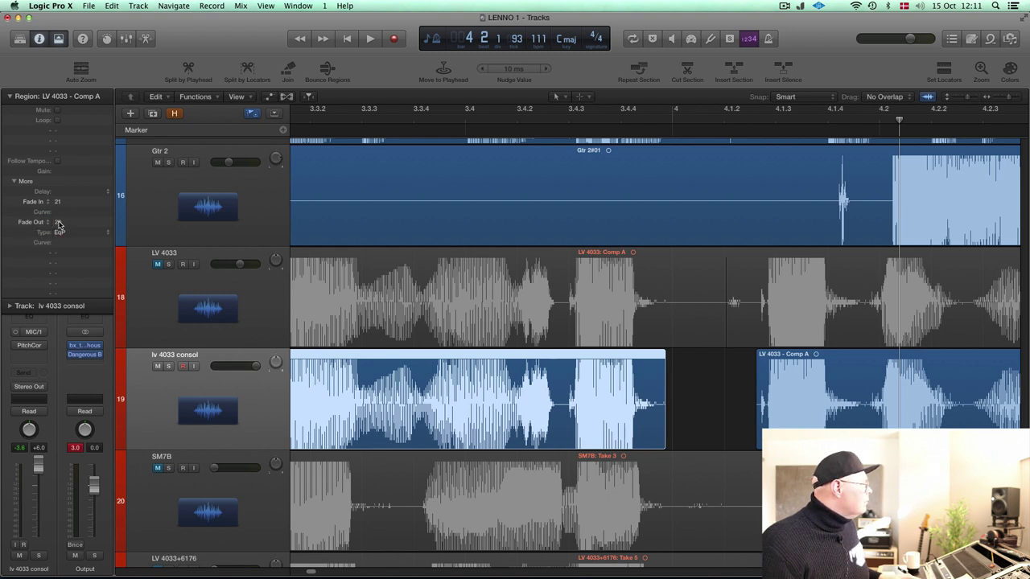
{"action": "key", "text": "Return"}
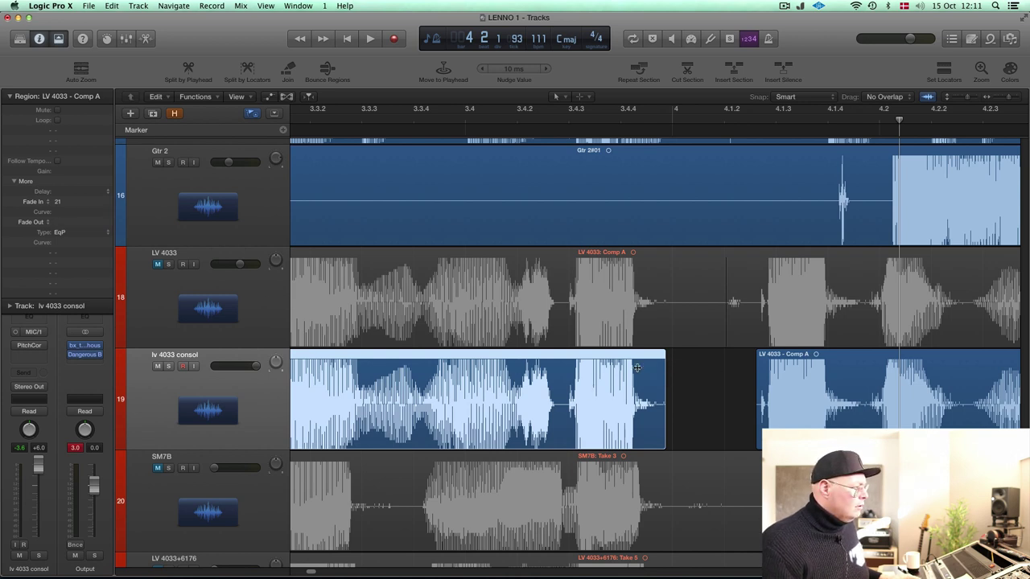
Play the transition into the second region and set the lv 4033 consol track volume to -2.0 dB.
{"action": "left_click", "coordinate": [715, 123]}
{"action": "key", "text": "space"}
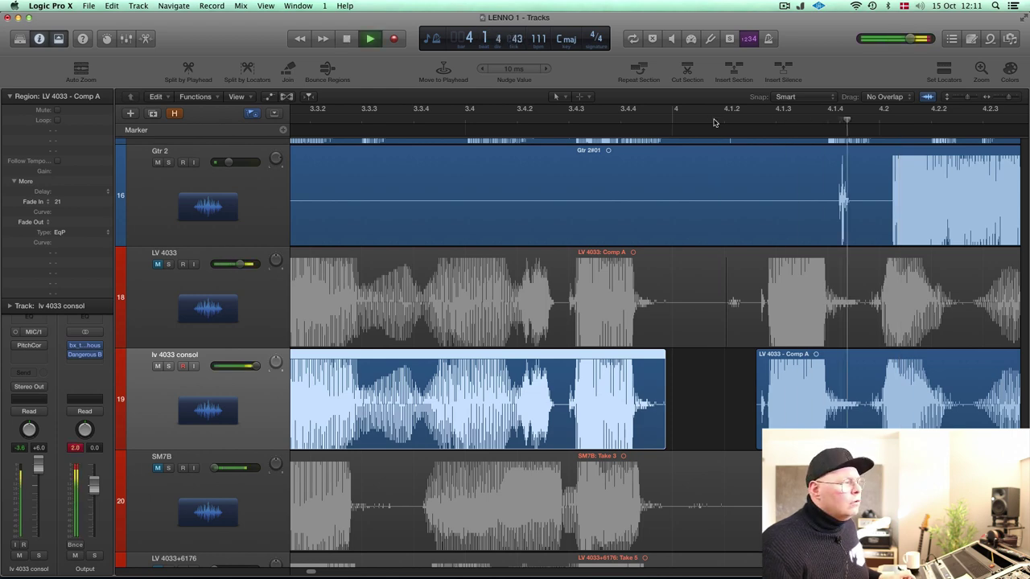
{"action": "key", "text": "space"}
{"action": "key", "text": "space"}
{"action": "key", "text": "space"}
{"action": "left_click_drag", "start_coordinate": [256, 366], "coordinate": [249, 366]}
{"action": "key", "text": "space"}
{"action": "key", "text": "space"}
Delete the noise just after bar 5 on lv 4033 consol, with a fade-in of 7 after the gap and a fade-out of 44 before it.
{"action": "scroll", "coordinate": [696, 430], "scroll_direction": "right", "scroll_amount": 5}
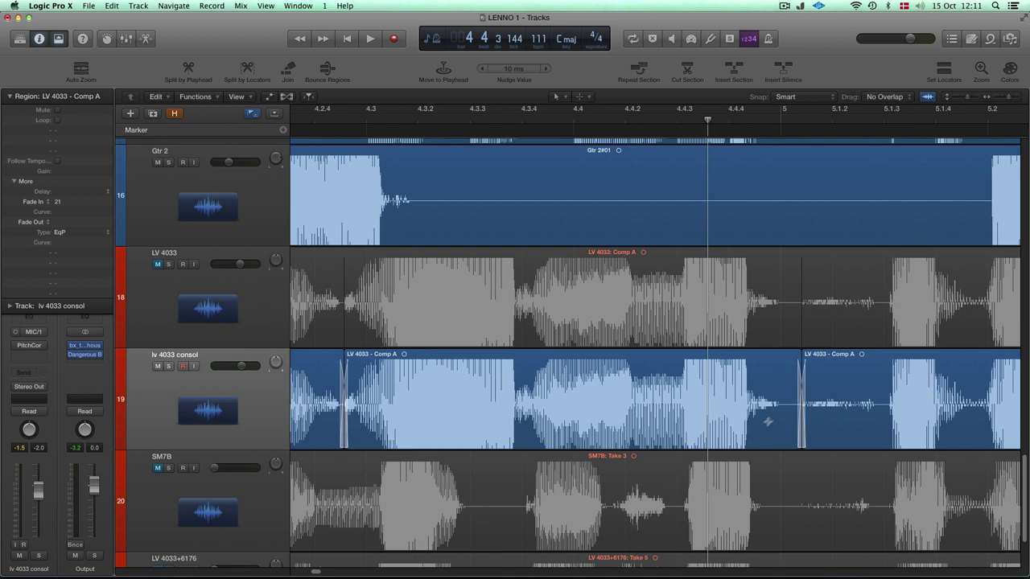
{"action": "left_click_drag", "start_coordinate": [776, 398], "coordinate": [888, 424]}
{"action": "key", "text": "Delete"}
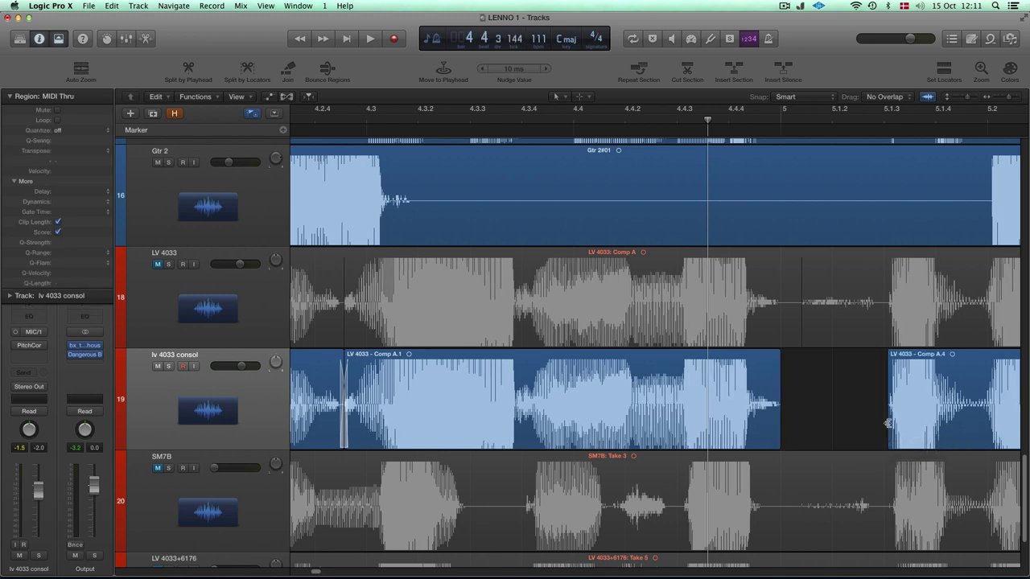
{"action": "left_click", "coordinate": [888, 361]}
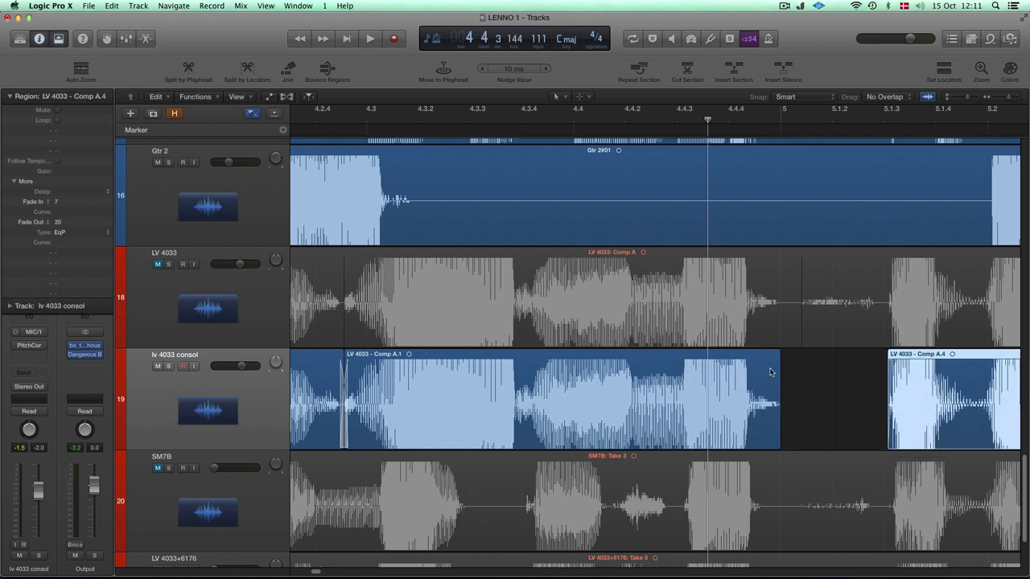
{"action": "left_click_drag", "start_coordinate": [778, 362], "coordinate": [763, 369]}
Solo the lv 4033 consol track and play the transition between the phrases just before 5.4.
{"action": "scroll", "coordinate": [808, 437], "scroll_direction": "right", "scroll_amount": 10}
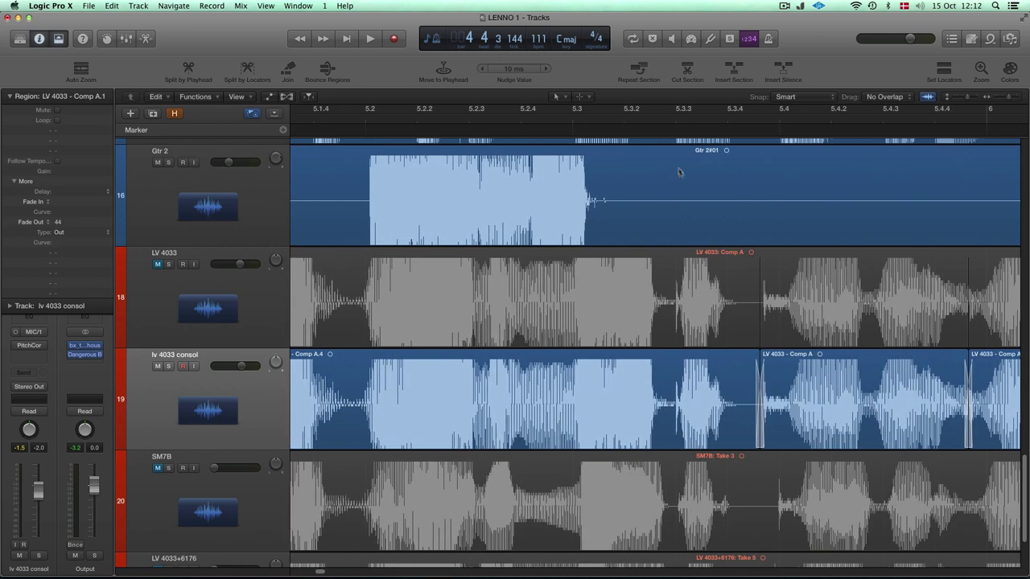
{"action": "left_click", "coordinate": [662, 127]}
{"action": "key", "text": "space"}
{"action": "key", "text": "space"}
{"action": "left_click", "coordinate": [170, 366]}
{"action": "key", "text": "space"}
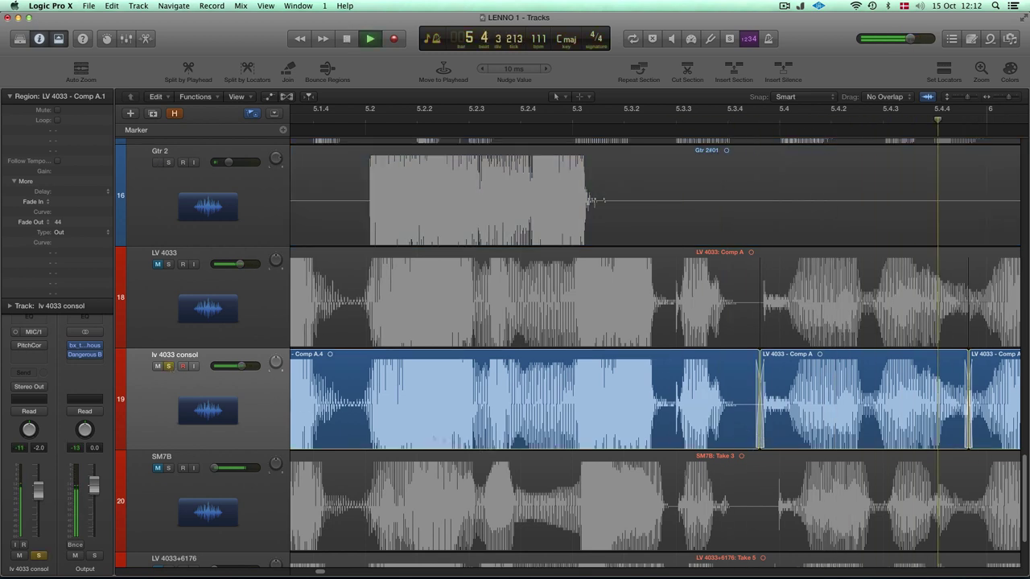
Trim the end of the region before 5.4 back to about 5.3.4 and give the following region a fade-in of 23.
{"action": "key", "text": "space"}
{"action": "key", "text": "space"}
{"action": "left_click_drag", "start_coordinate": [761, 439], "coordinate": [733, 439]}
{"action": "key", "text": "space"}
{"action": "left_click", "coordinate": [770, 366]}
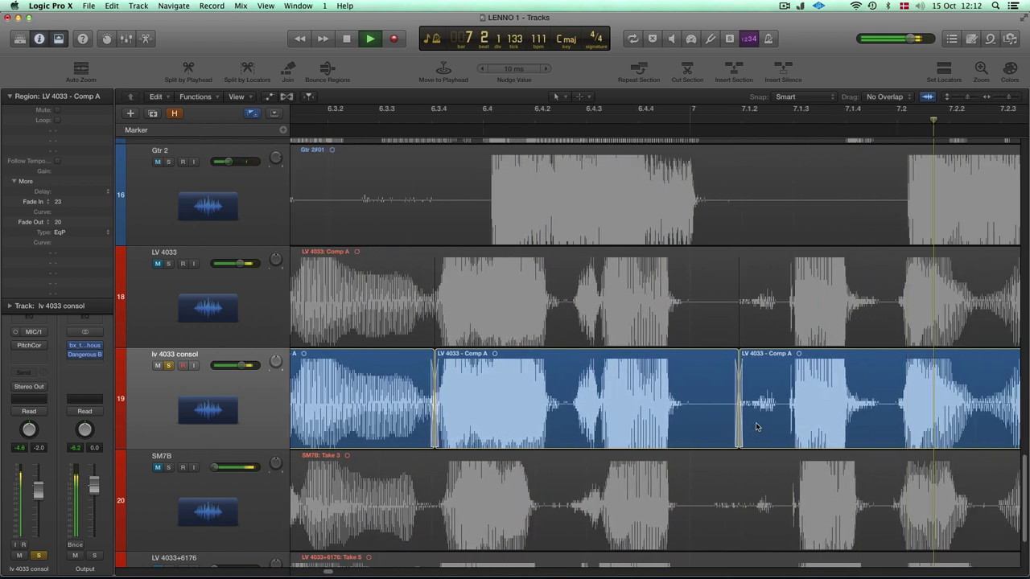
Delete the noise around bar 7 on lv 4033 consol, with a fade-in of 8 after the gap and a fade-out of 16 before it.
{"action": "key", "text": "space"}
{"action": "left_click_drag", "start_coordinate": [636, 389], "coordinate": [743, 407]}
{"action": "key", "text": "Delete"}
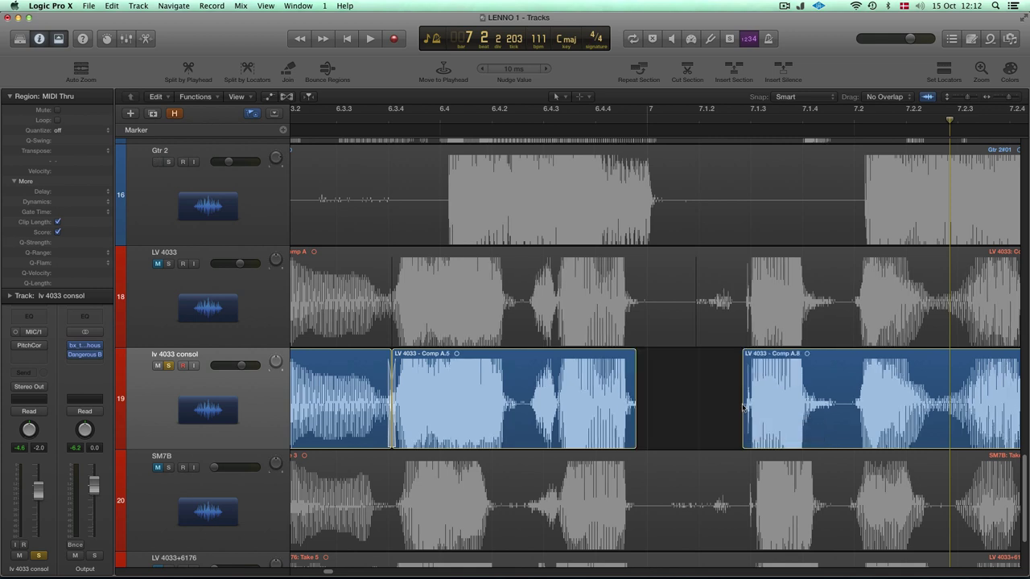
{"action": "left_click", "coordinate": [746, 359]}
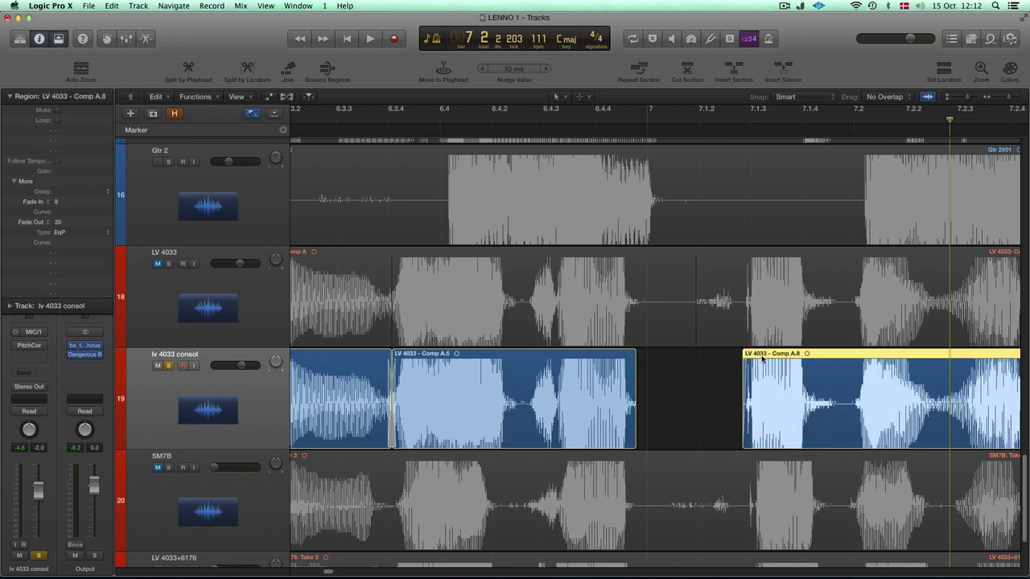
{"action": "left_click", "coordinate": [635, 366]}
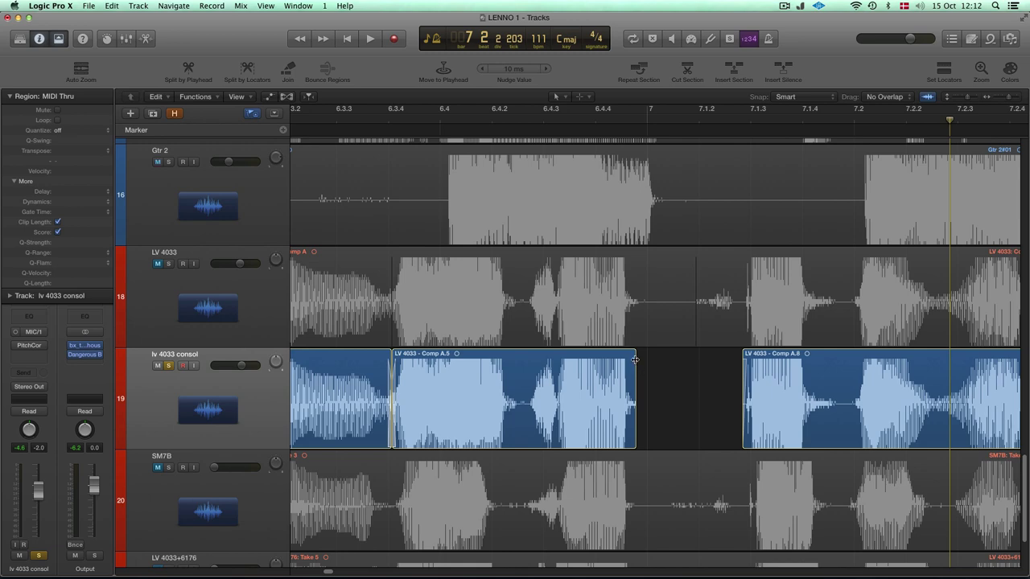
{"action": "left_click", "coordinate": [635, 360]}
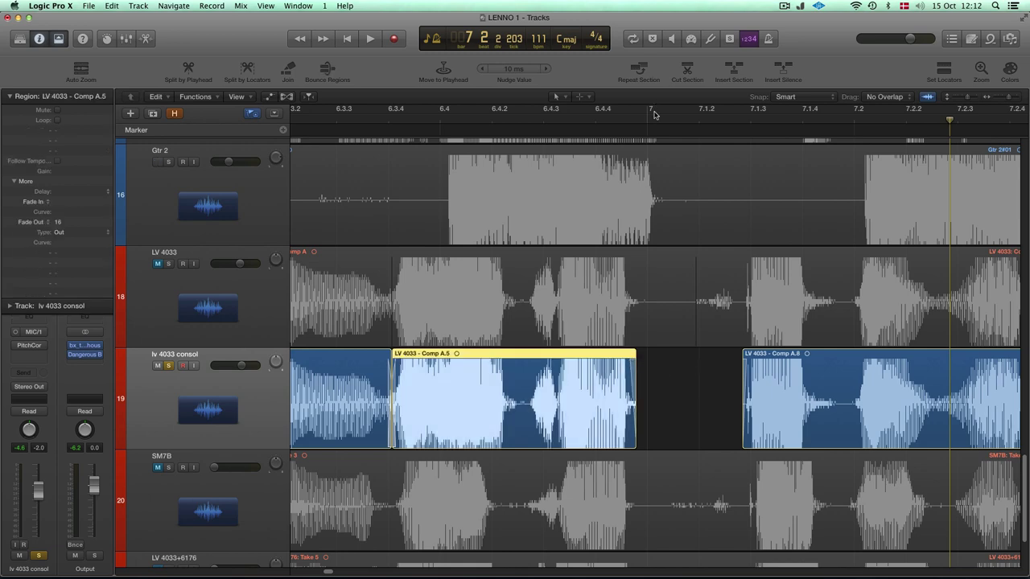
Delete the noise around bar 8 on lv 4033 consol, with a fade-in of 7 after the gap and a fade-out of 23 before it.
{"action": "key", "text": "space"}
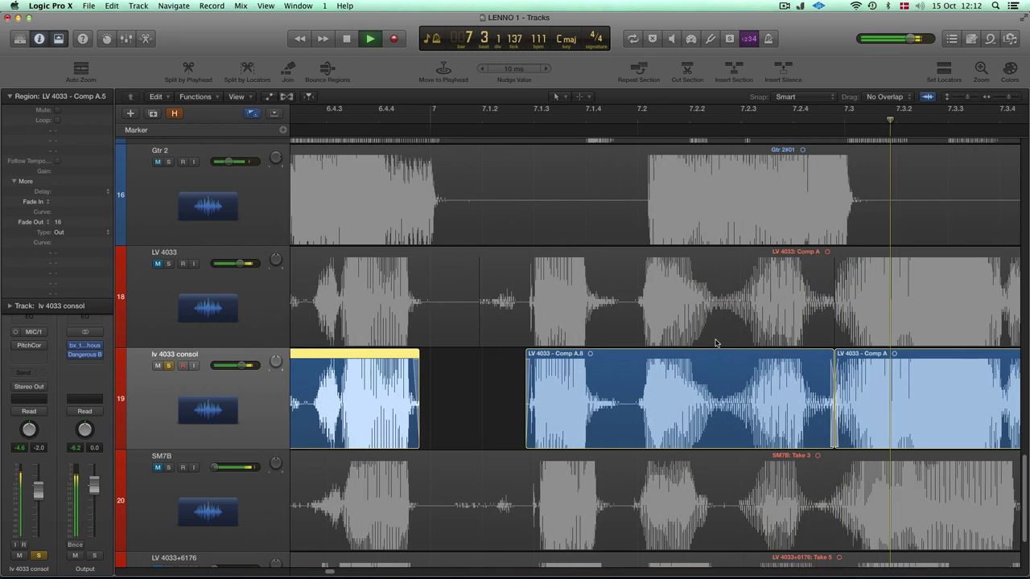
{"action": "key", "text": "space"}
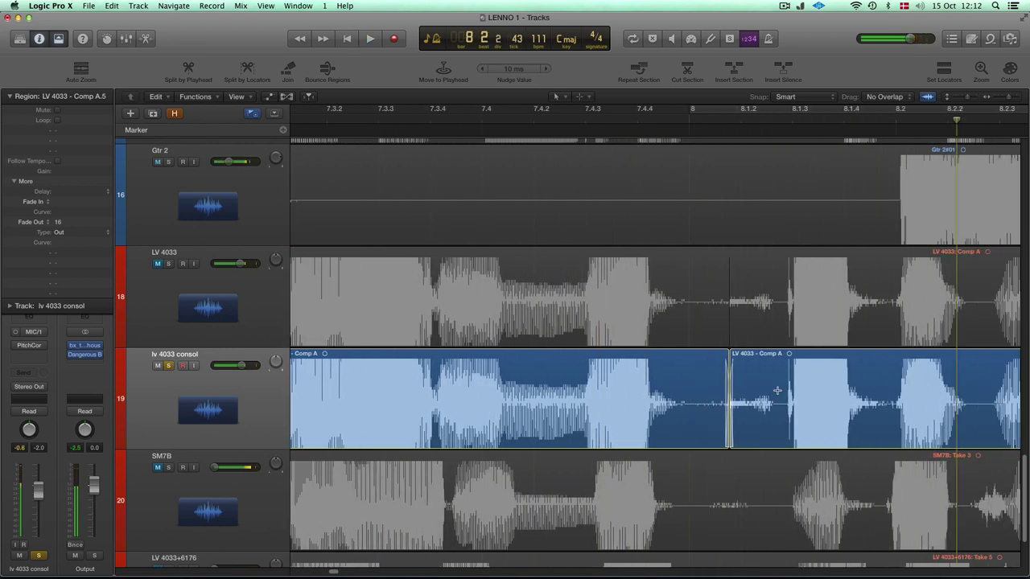
{"action": "left_click_drag", "start_coordinate": [781, 390], "coordinate": [681, 394]}
{"action": "key", "text": "Delete"}
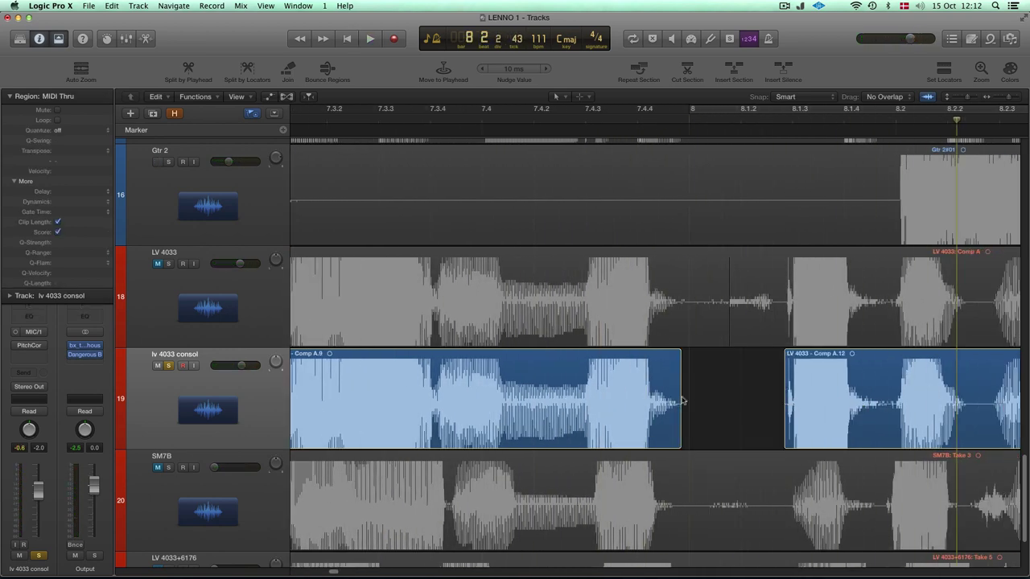
{"action": "left_click", "coordinate": [784, 359]}
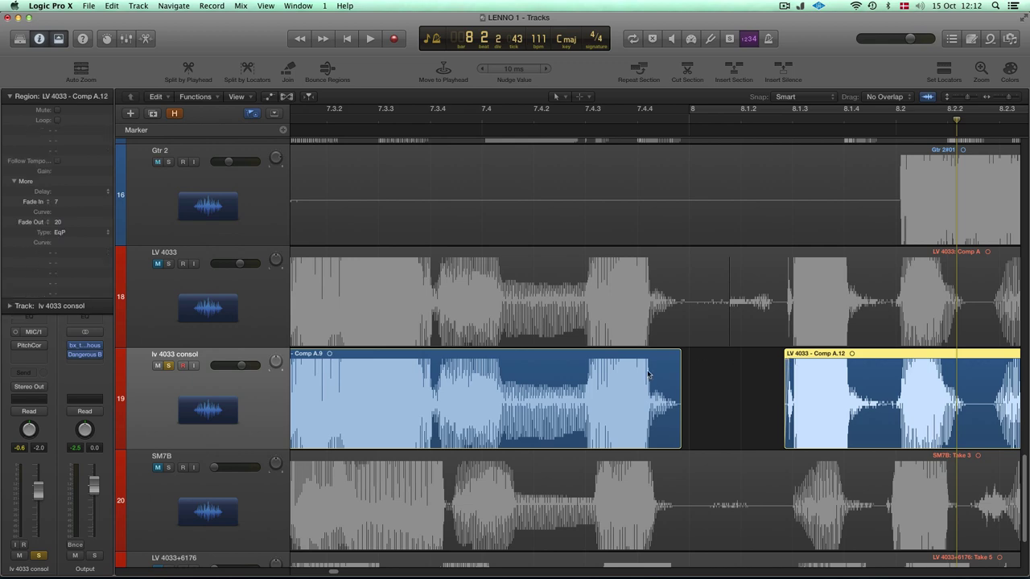
{"action": "left_click", "coordinate": [677, 359]}
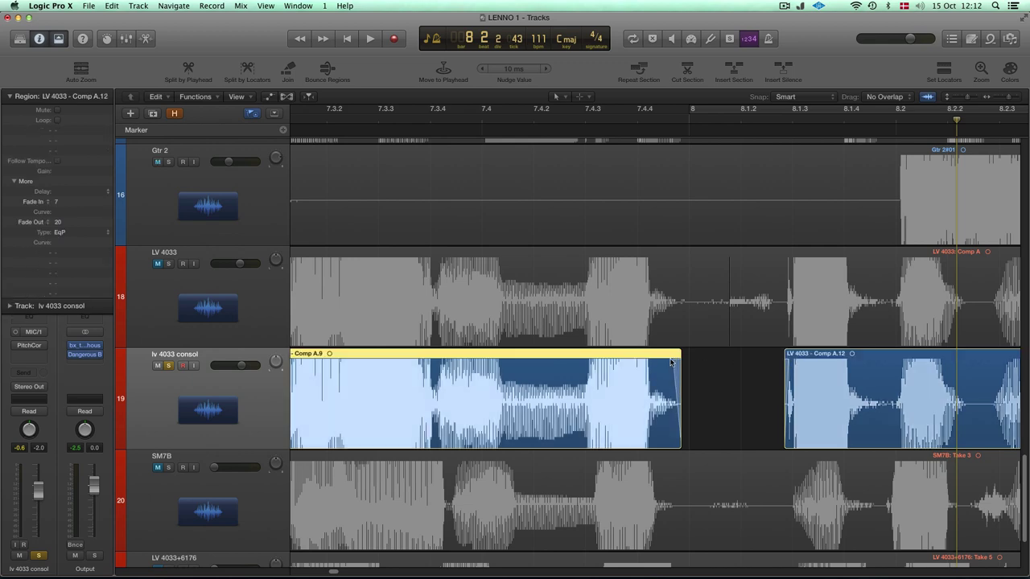
Play the soloed lv 4033 consol track across the cleaned gap at bar 8 and on towards bar 9.
{"action": "left_click", "coordinate": [733, 130]}
{"action": "key", "text": "space"}
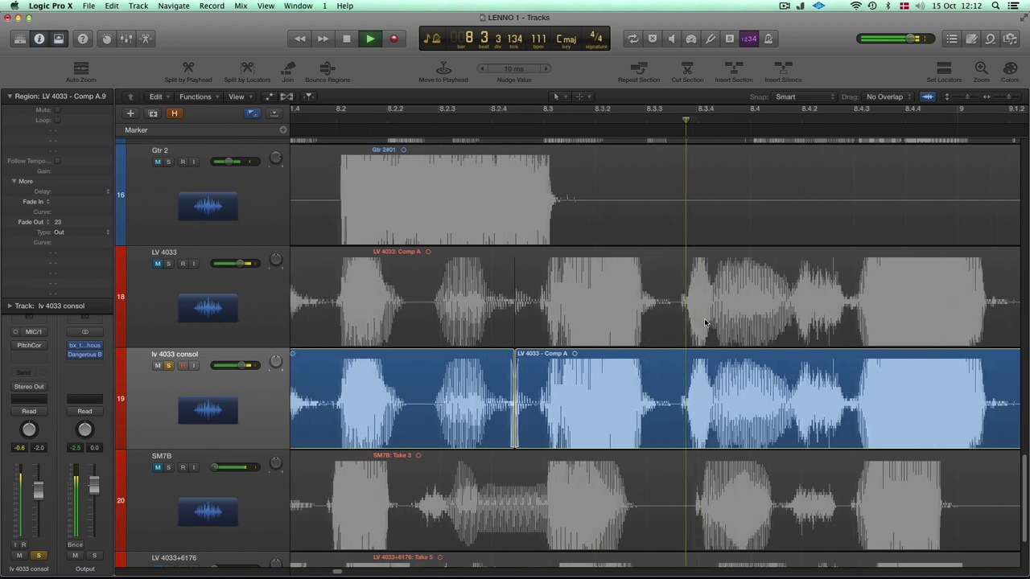
{"action": "key", "text": "space"}
Trim the noise off the end of the last lv 4033 consol region at about bar 9 and give it a fade-out of 10.
{"action": "left_click_drag", "start_coordinate": [860, 440], "coordinate": [699, 443]}
{"action": "scroll", "coordinate": [784, 520], "scroll_direction": "down", "scroll_amount": 10}
{"action": "scroll", "coordinate": [779, 515], "scroll_direction": "left", "scroll_amount": 10}
{"action": "key", "text": "super+Up"}
{"action": "key", "text": "super+Up"}
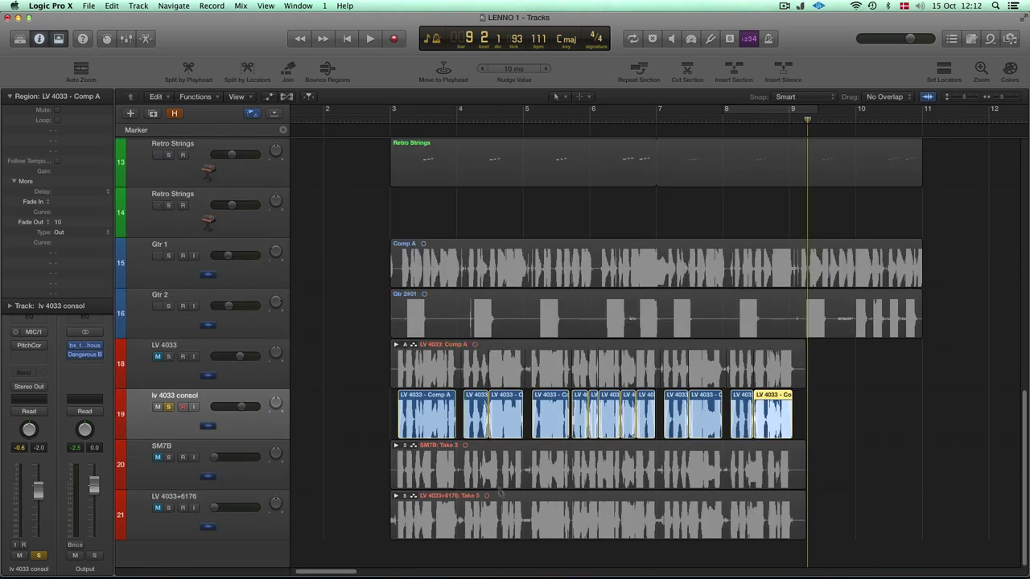
Reduce the waveform zoom across the tracks and play the soloed lv 4033 consol track from bar 3.
{"action": "left_click", "coordinate": [926, 97]}
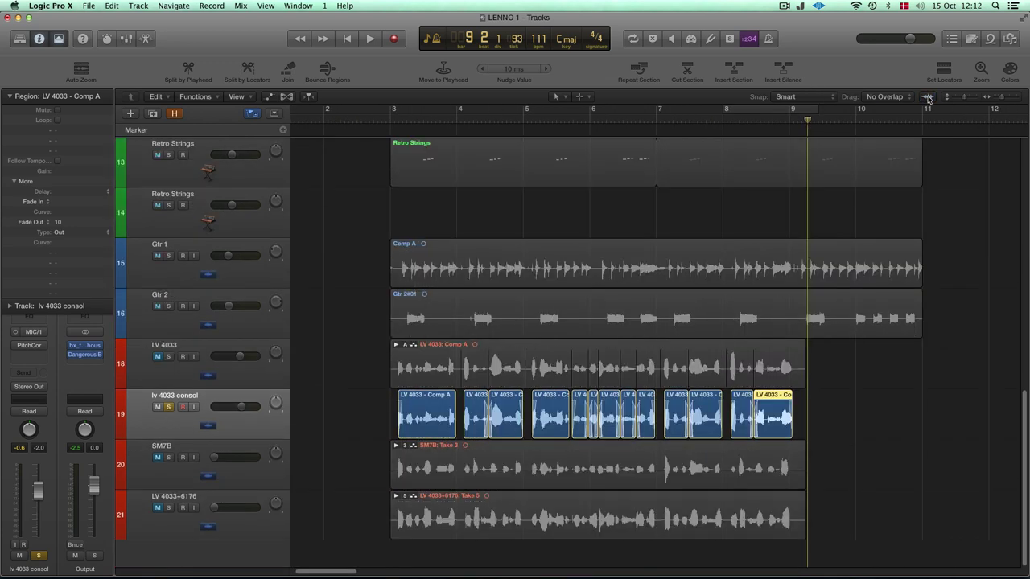
{"action": "left_click_drag", "start_coordinate": [928, 97], "coordinate": [929, 155]}
{"action": "left_click", "coordinate": [390, 119]}
{"action": "key", "text": "space"}
{"action": "key", "text": "space"}
Unsolo the lv 4033 consol track and play it with the full mix at a volume of -2.0 dB.
{"action": "left_click", "coordinate": [167, 407]}
{"action": "key", "text": "space"}
{"action": "left_click_drag", "start_coordinate": [240, 407], "coordinate": [243, 407]}
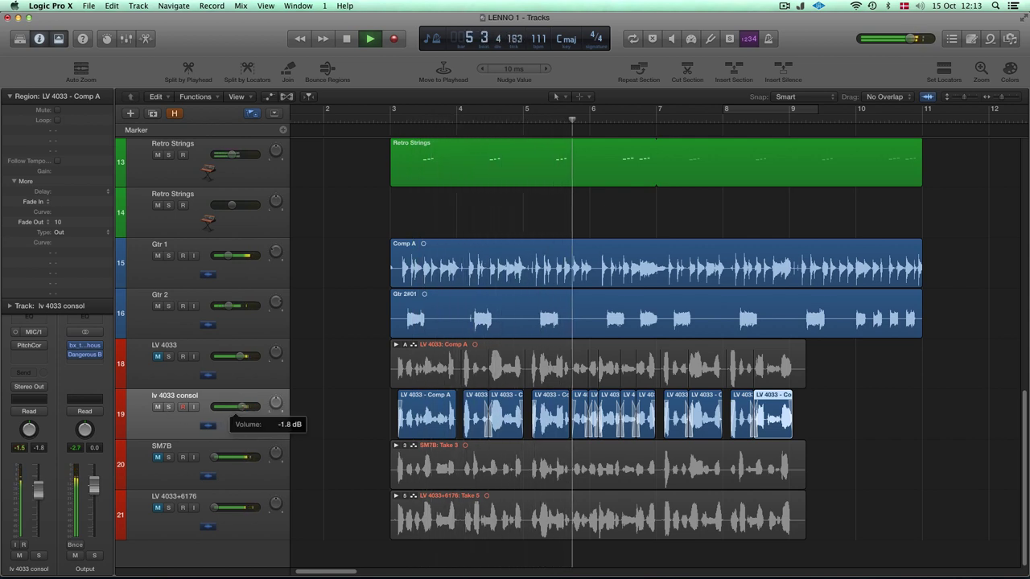
Enable the PitchCor plug-in on the lv 4033 consol track during playback.
{"action": "left_click", "coordinate": [13, 346]}
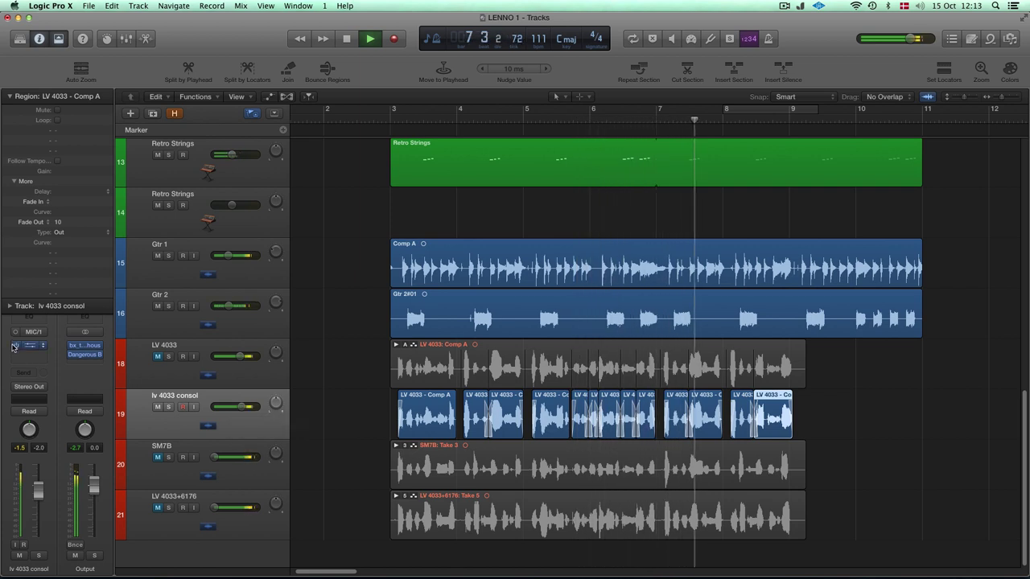